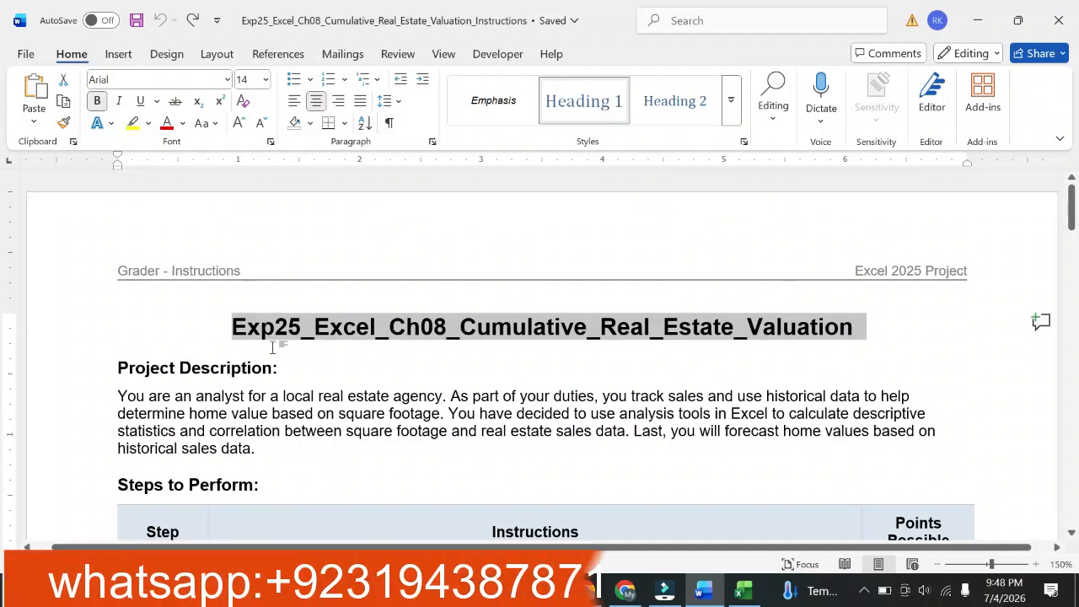
Step: Review the project title, description and opening steps of the real estate valuation instructions
{"action": "scroll", "coordinate": [413, 346], "scroll_direction": "down", "scroll_amount": 2}
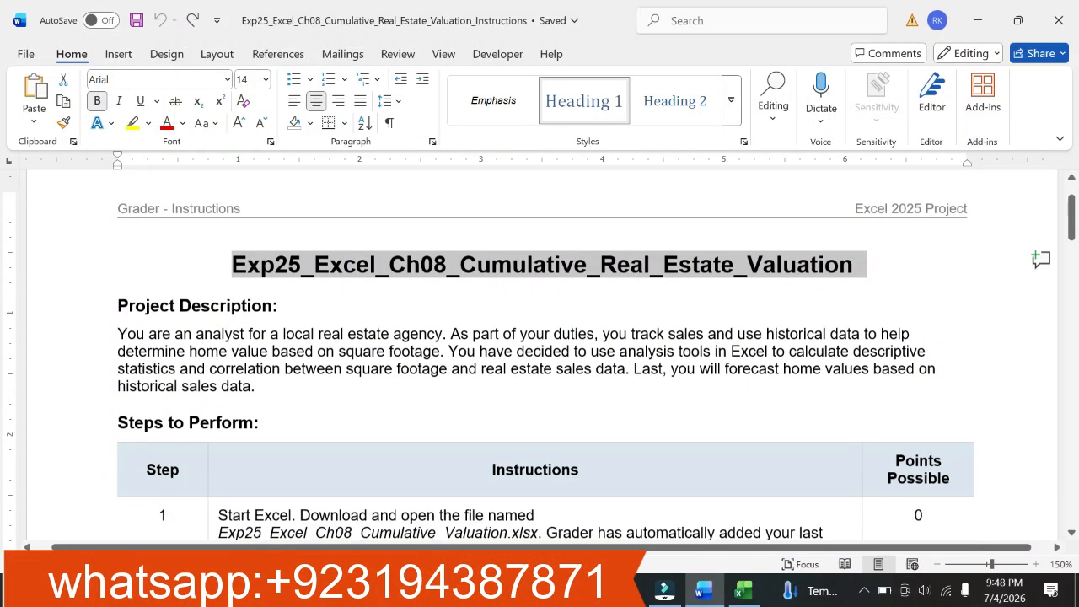
{"action": "scroll", "coordinate": [414, 345], "scroll_direction": "up", "scroll_amount": 1}
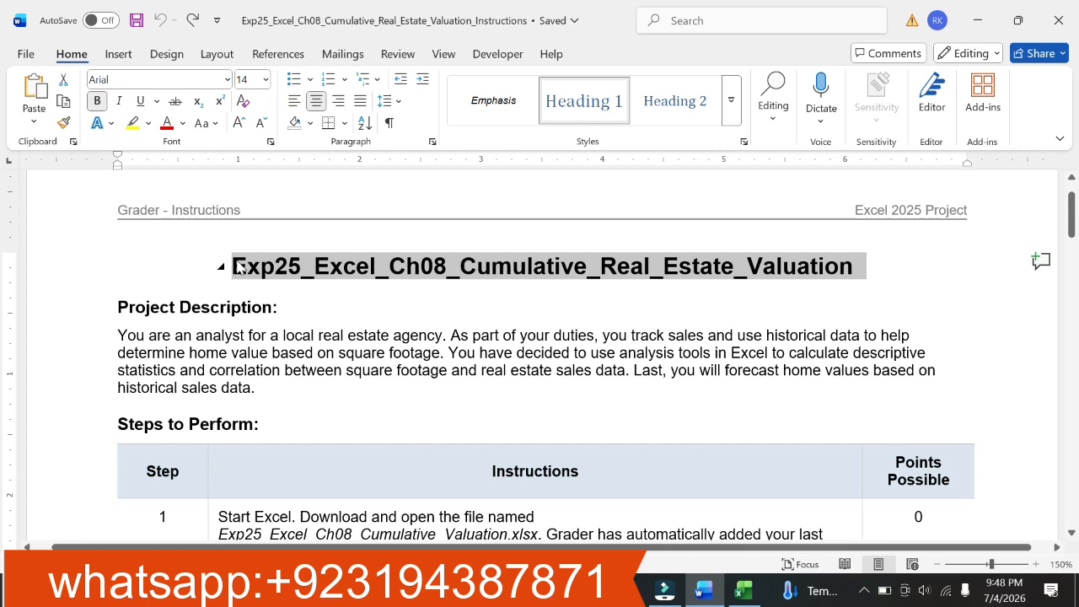
{"action": "left_click_drag", "start_coordinate": [234, 270], "coordinate": [868, 268]}
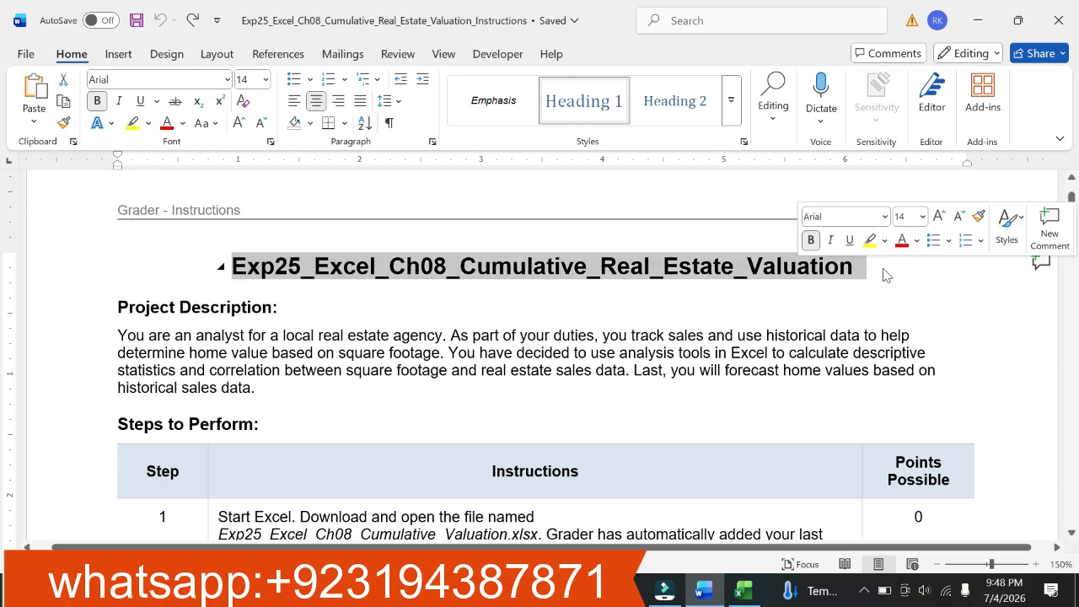
{"action": "scroll", "coordinate": [869, 269], "scroll_direction": "down", "scroll_amount": 1}
{"action": "scroll", "coordinate": [883, 269], "scroll_direction": "down", "scroll_amount": 2}
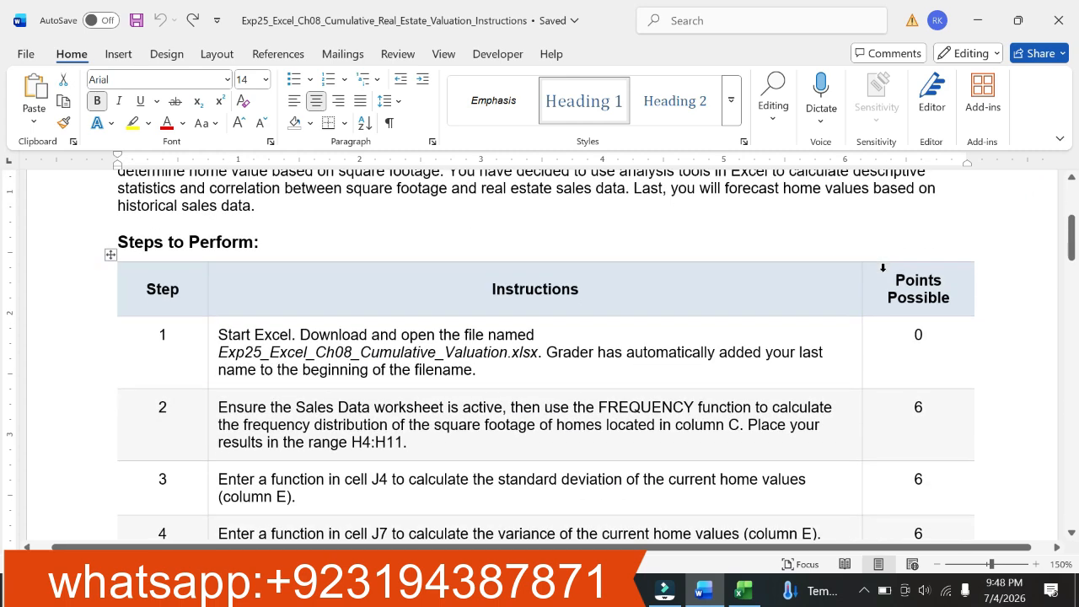
{"action": "scroll", "coordinate": [540, 354], "scroll_direction": "up", "scroll_amount": 2}
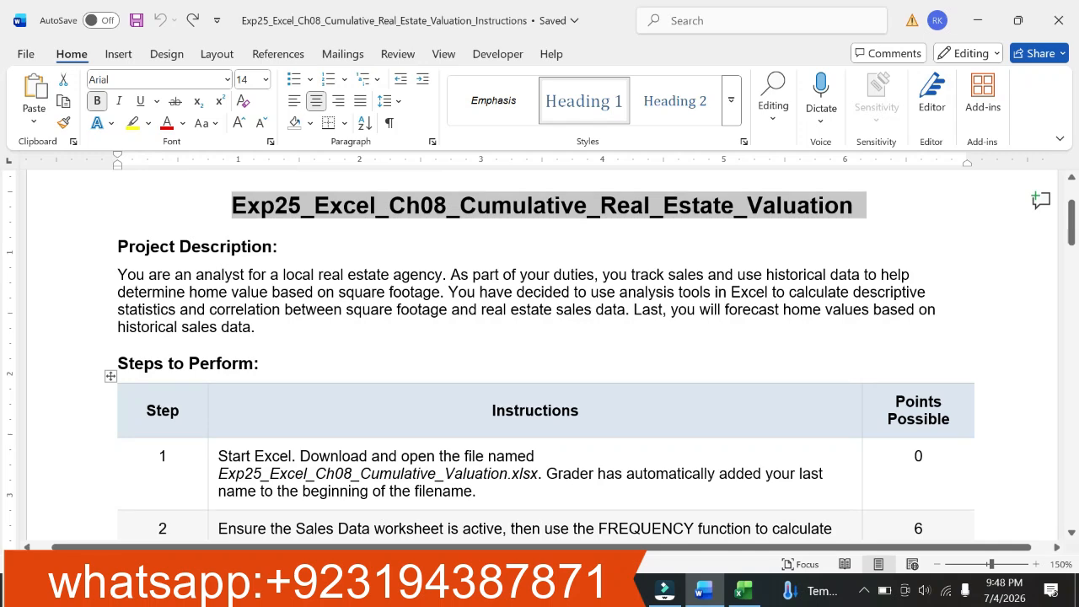
{"action": "scroll", "coordinate": [540, 354], "scroll_direction": "down", "scroll_amount": 1}
{"action": "scroll", "coordinate": [884, 268], "scroll_direction": "down", "scroll_amount": 3}
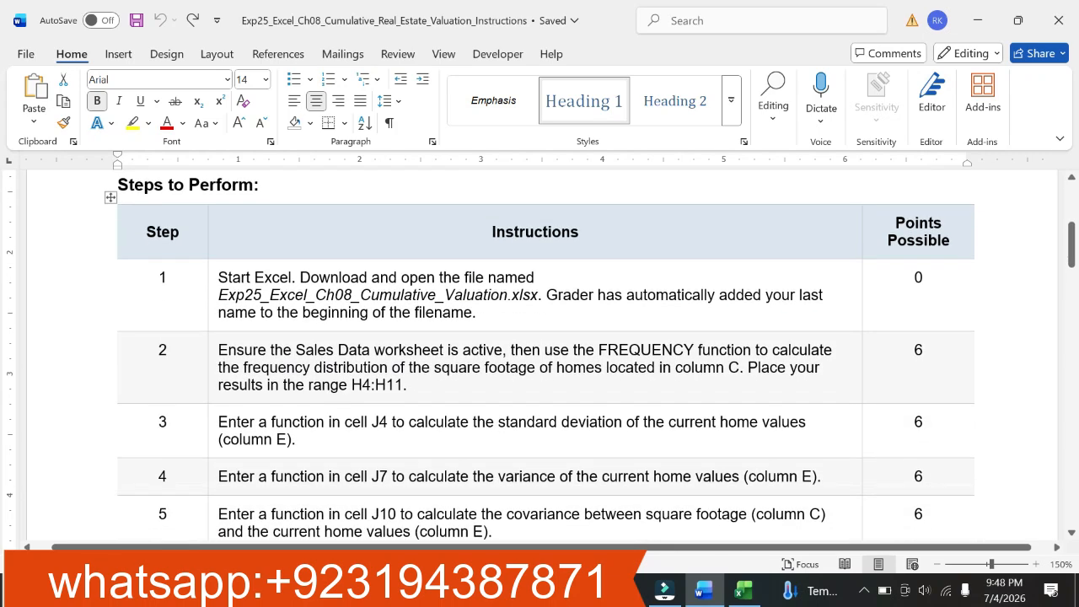
{"action": "scroll", "coordinate": [877, 275], "scroll_direction": "down", "scroll_amount": 1}
{"action": "scroll", "coordinate": [877, 275], "scroll_direction": "up", "scroll_amount": 1}
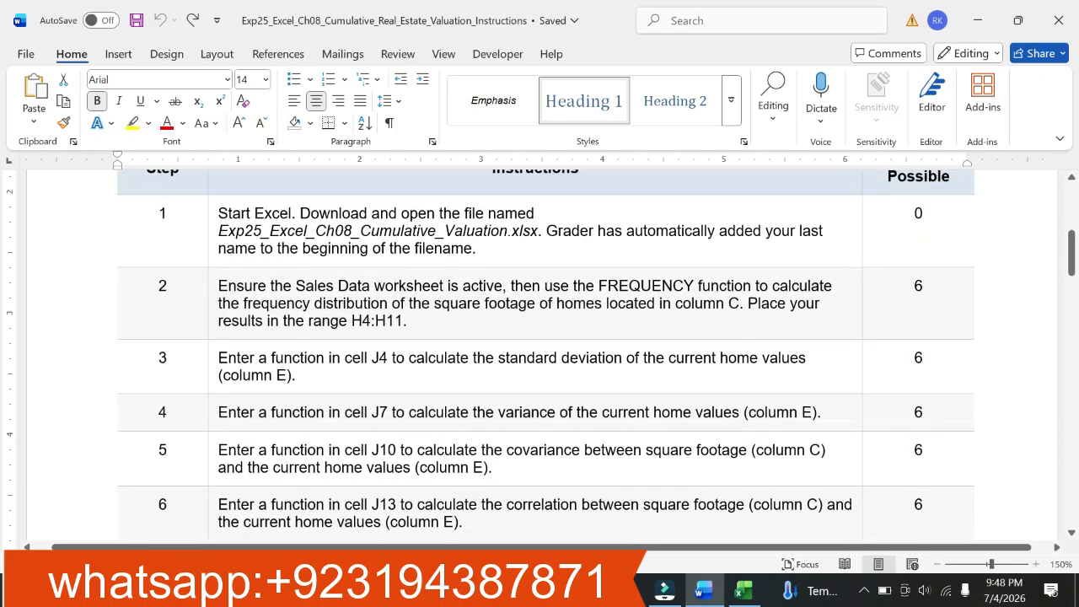
Step: Highlight the step 1 instruction in yellow and read the name of the workbook to open
{"action": "left_click", "coordinate": [212, 232]}
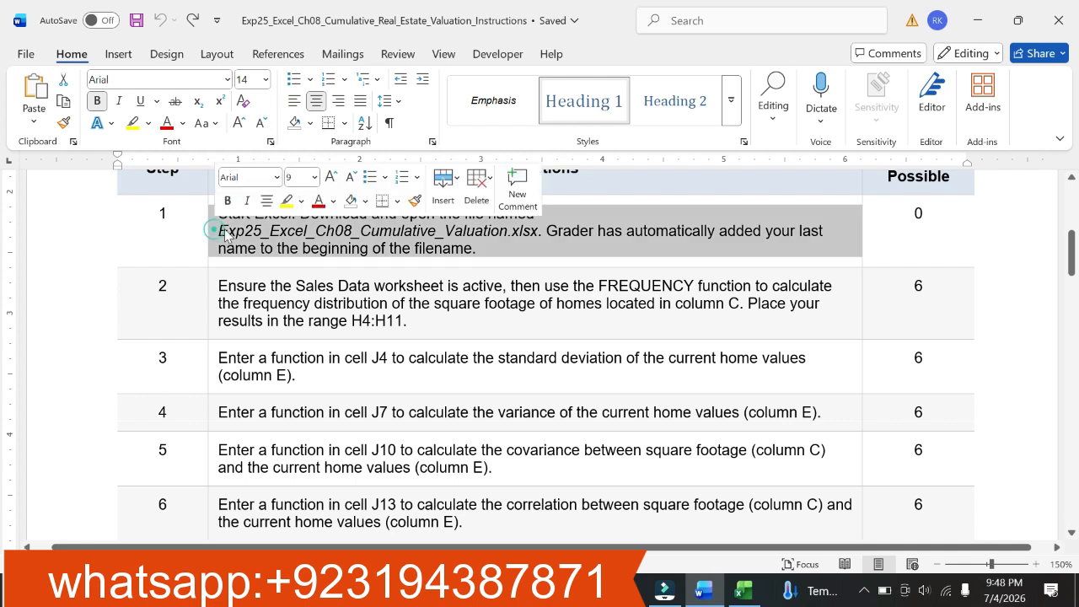
{"action": "left_click", "coordinate": [285, 200]}
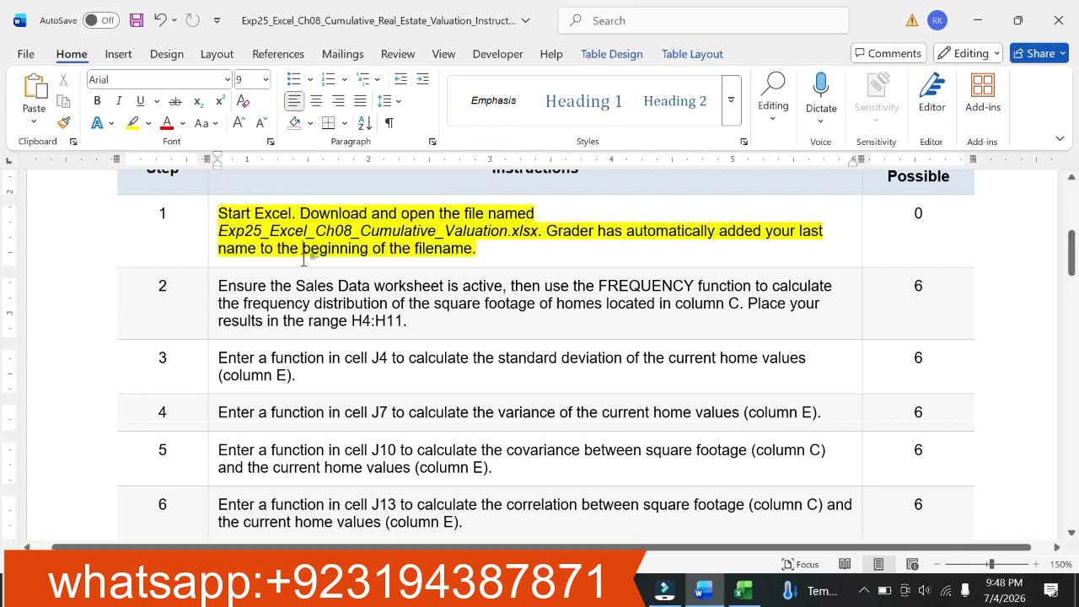
{"action": "mouse_move", "coordinate": [371, 213]}
{"action": "left_mouse_down"}
{"action": "mouse_move", "coordinate": [225, 213]}
{"action": "mouse_move", "coordinate": [535, 213]}
{"action": "left_mouse_up"}
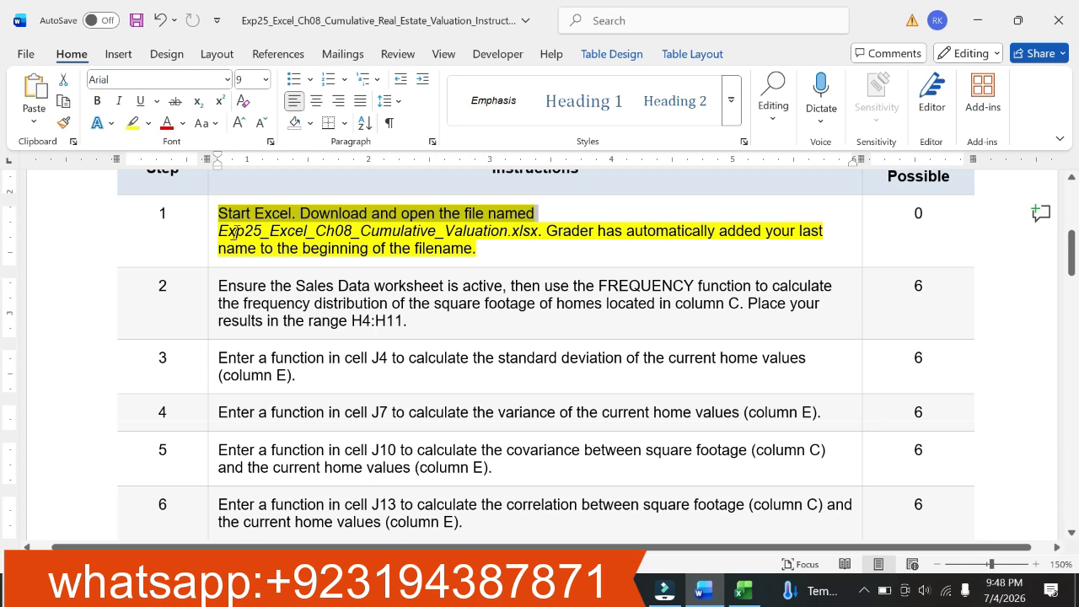
{"action": "left_click_drag", "start_coordinate": [231, 231], "coordinate": [539, 231]}
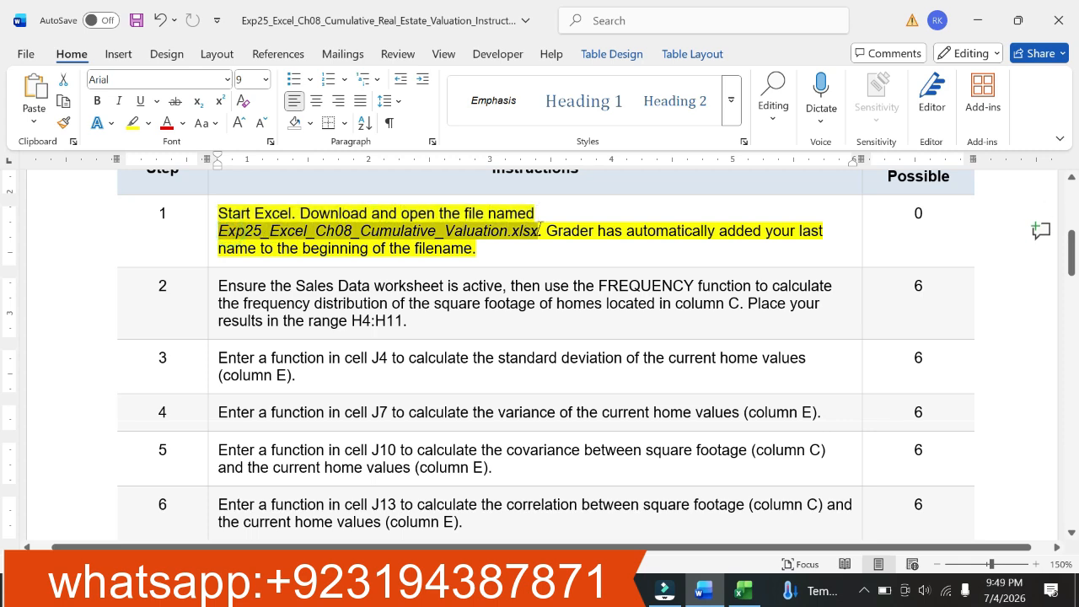
Step: Highlight the step 2 instruction in yellow and read its requirement about the active worksheet
{"action": "scroll", "coordinate": [274, 287], "scroll_direction": "down", "scroll_amount": 1}
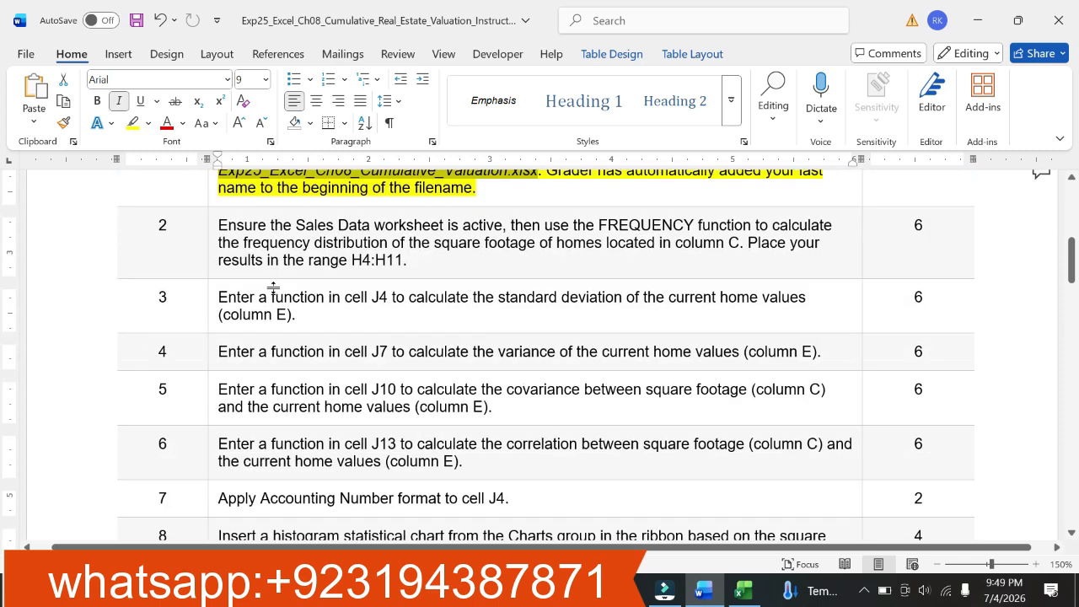
{"action": "left_click", "coordinate": [206, 248]}
{"action": "left_click", "coordinate": [280, 219]}
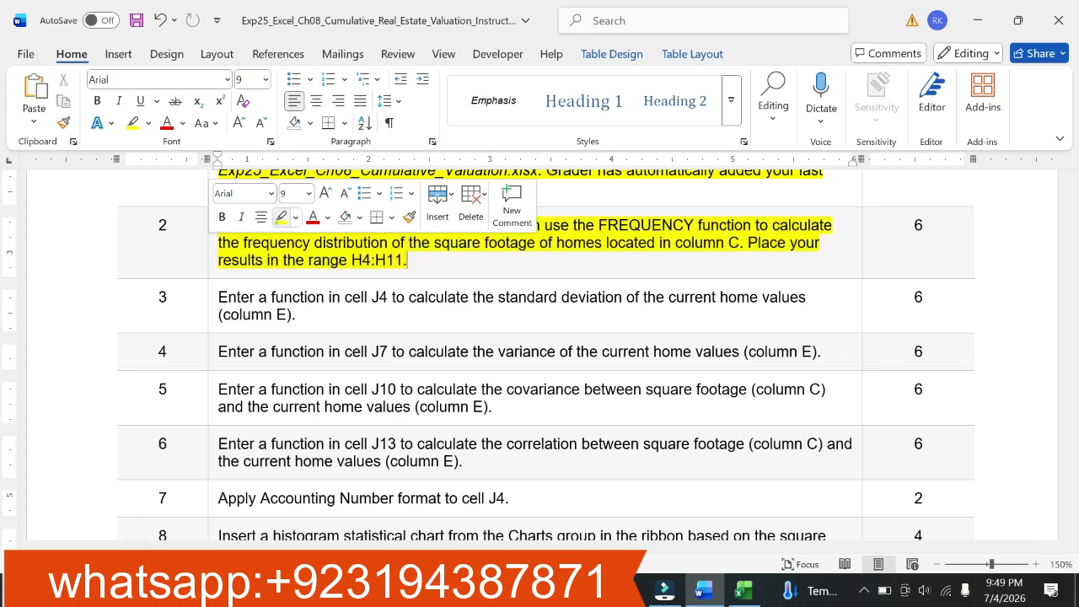
{"action": "left_click", "coordinate": [277, 241]}
{"action": "left_click_drag", "start_coordinate": [232, 226], "coordinate": [503, 226]}
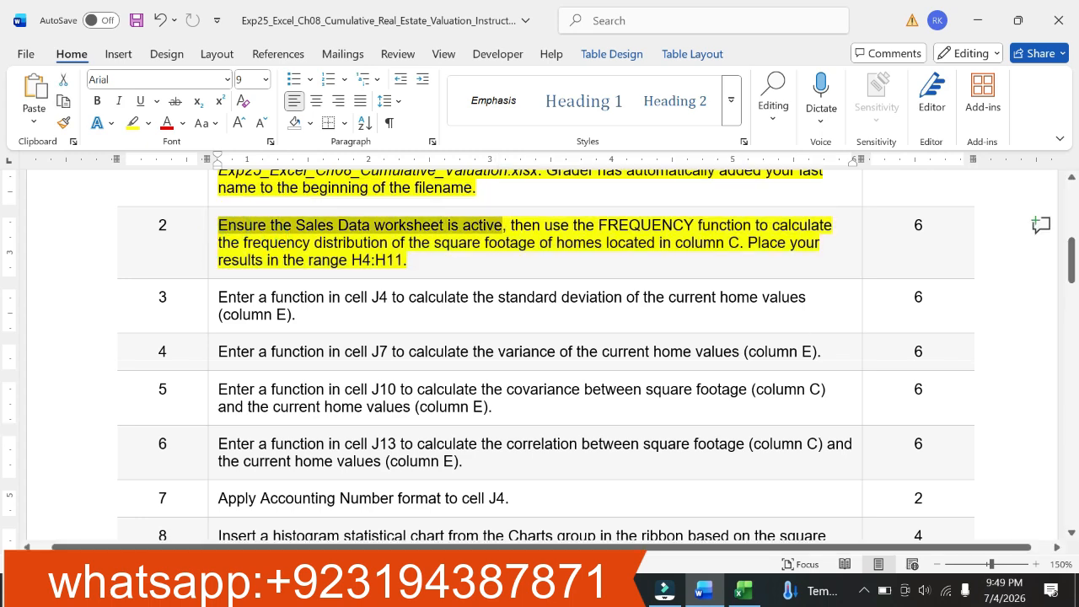
Step: Check the Sales Data sheet and its Frequency column in Excel, and return to Word to read the rest of step 2
{"action": "left_click", "coordinate": [740, 592]}
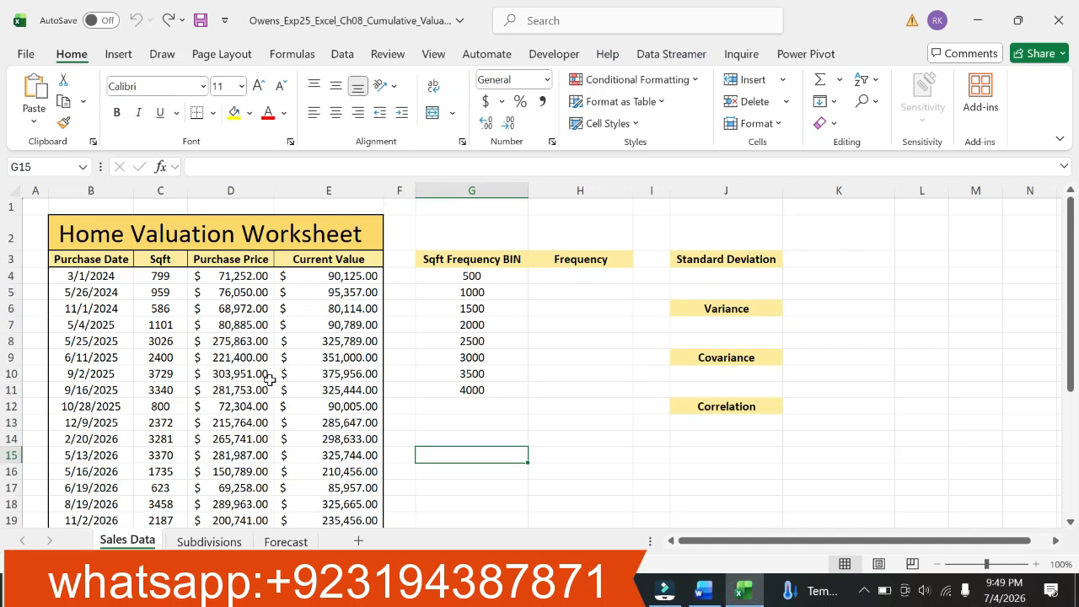
{"action": "left_click", "coordinate": [573, 282]}
{"action": "left_click", "coordinate": [557, 392]}
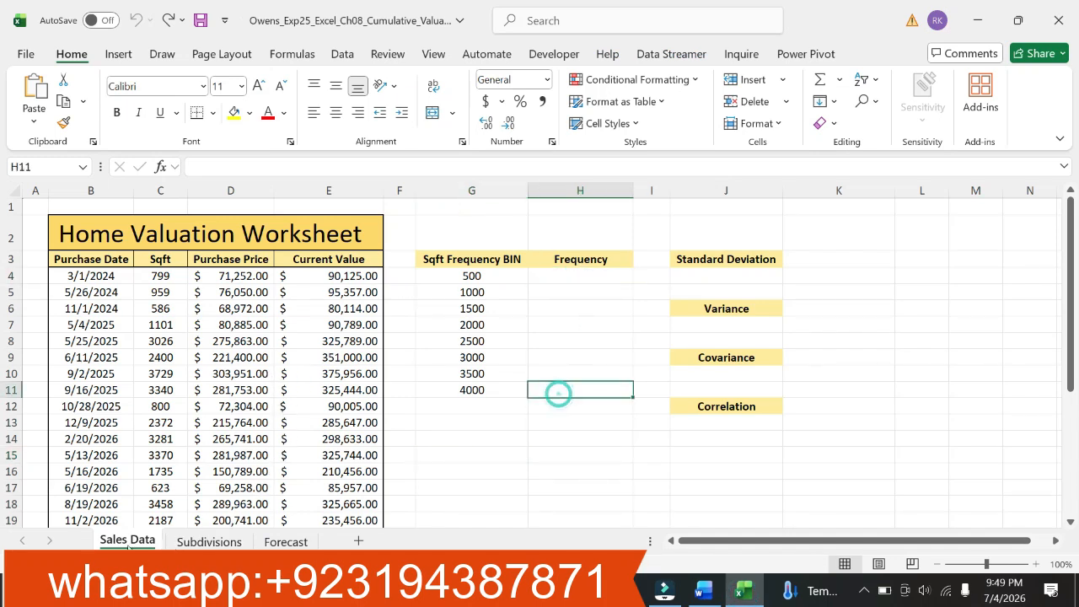
{"action": "left_click", "coordinate": [703, 592]}
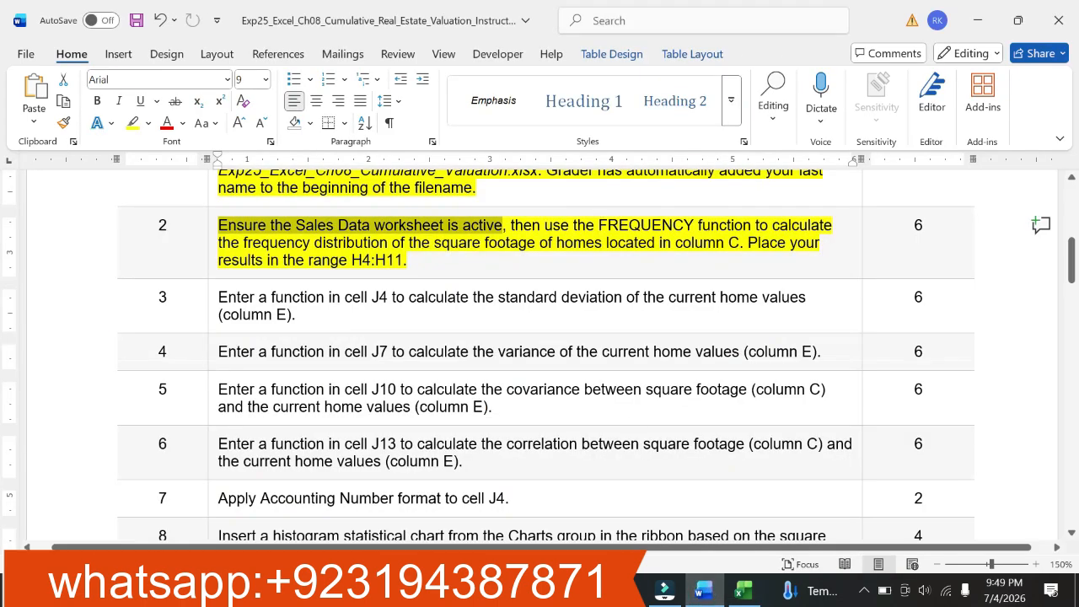
{"action": "left_click_drag", "start_coordinate": [511, 225], "coordinate": [833, 225]}
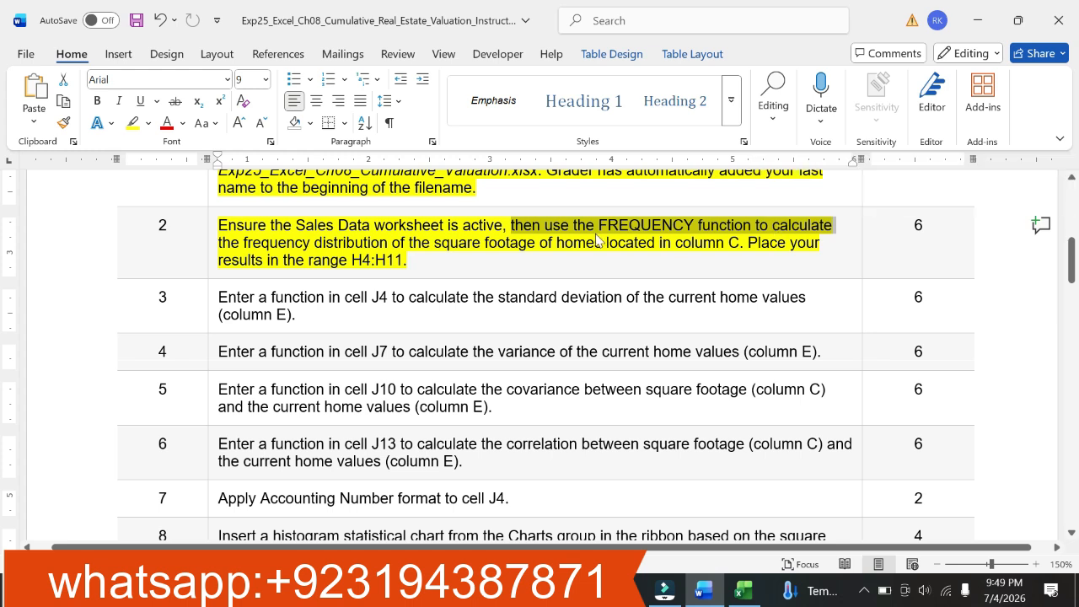
{"action": "left_click_drag", "start_coordinate": [244, 243], "coordinate": [749, 243]}
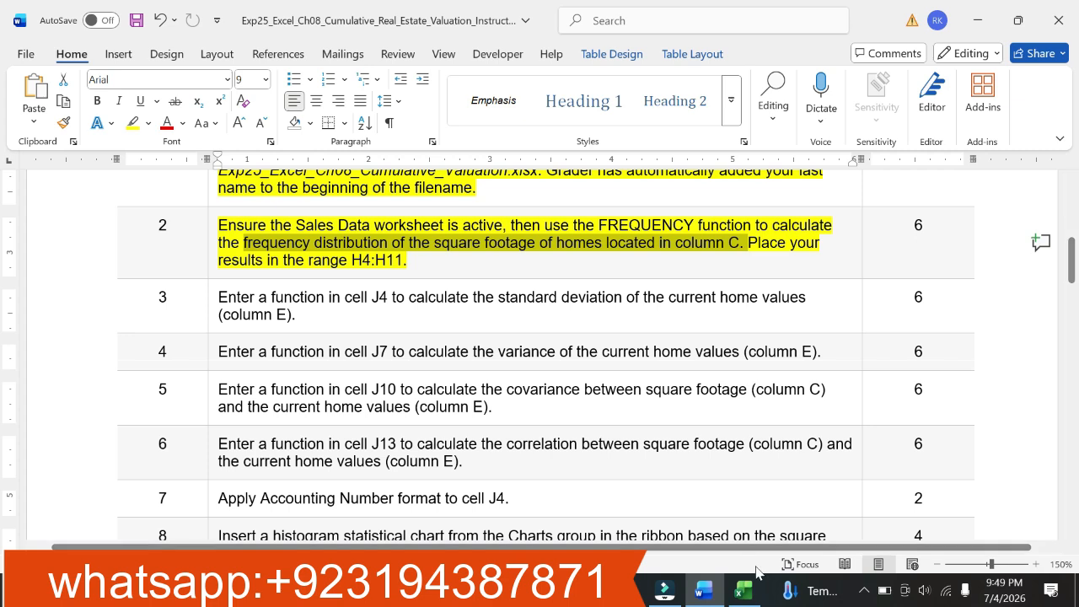
Step: Switch to Excel and enter =FREQUENCY(C4:C30,G4:G11) in cell H4 of the Sales Data sheet
{"action": "left_click", "coordinate": [743, 591]}
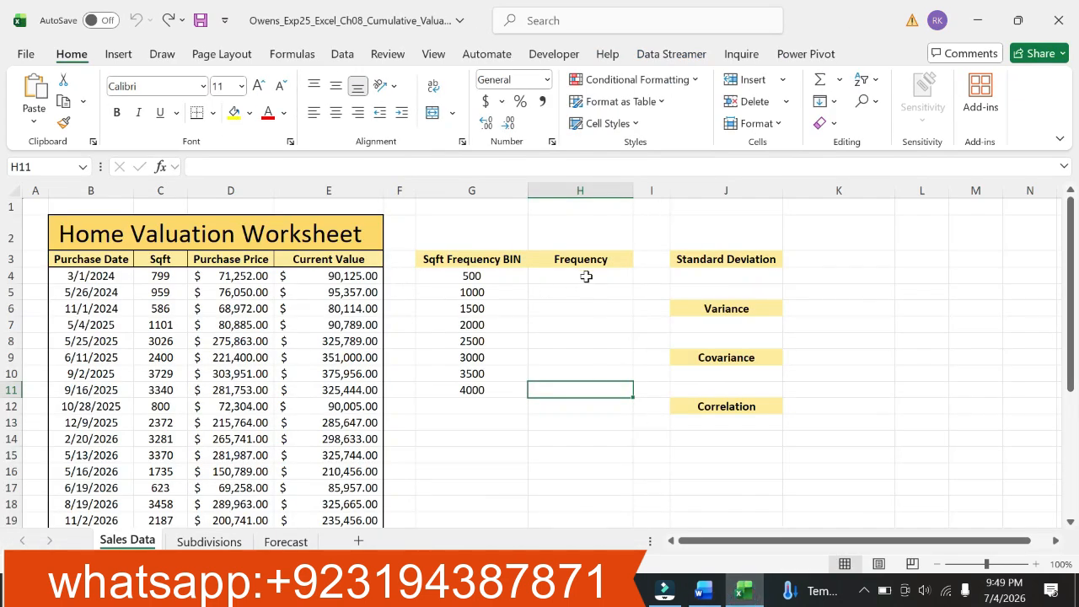
{"action": "left_click", "coordinate": [586, 276]}
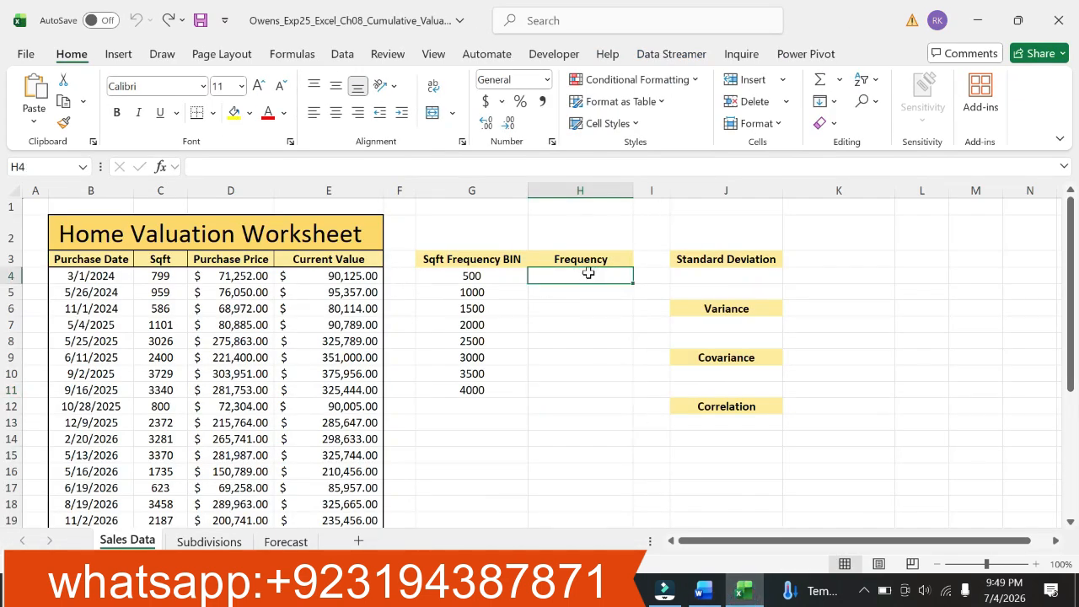
{"action": "type", "text": "="}
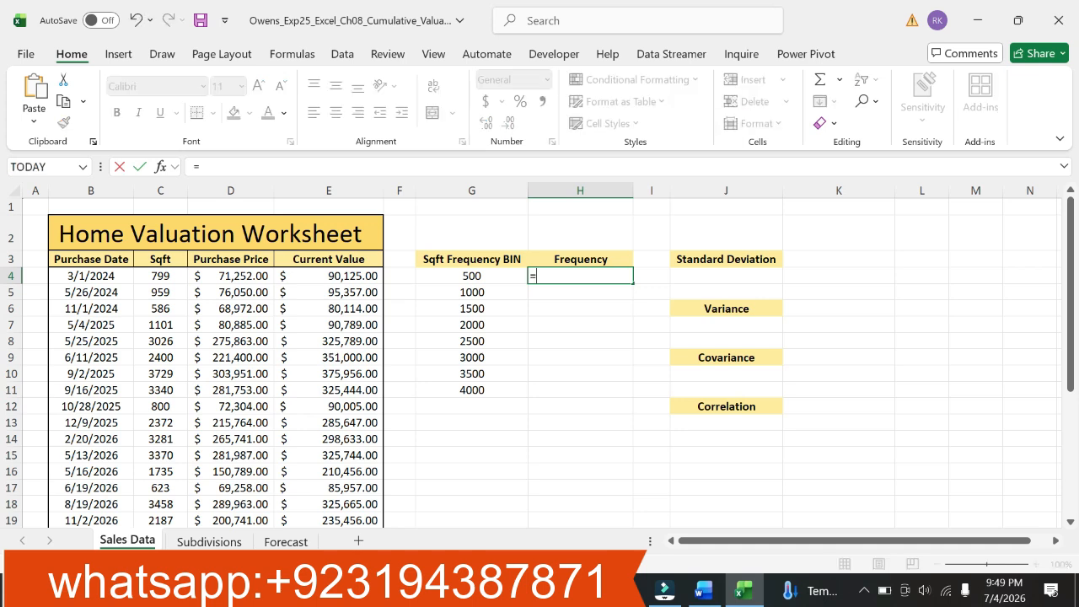
{"action": "type", "text": "f"}
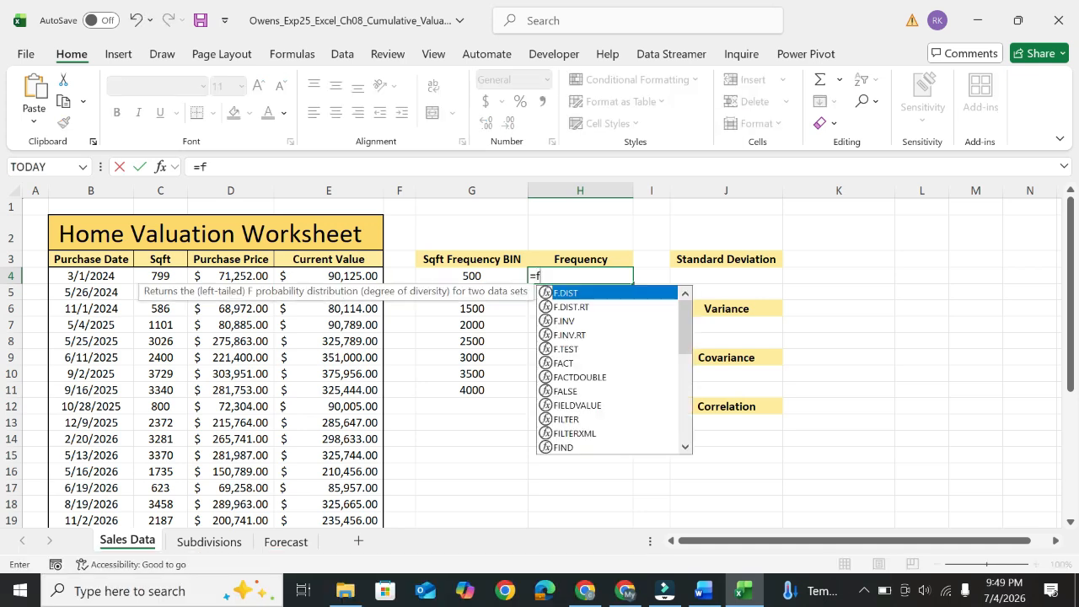
{"action": "type", "text": "r"}
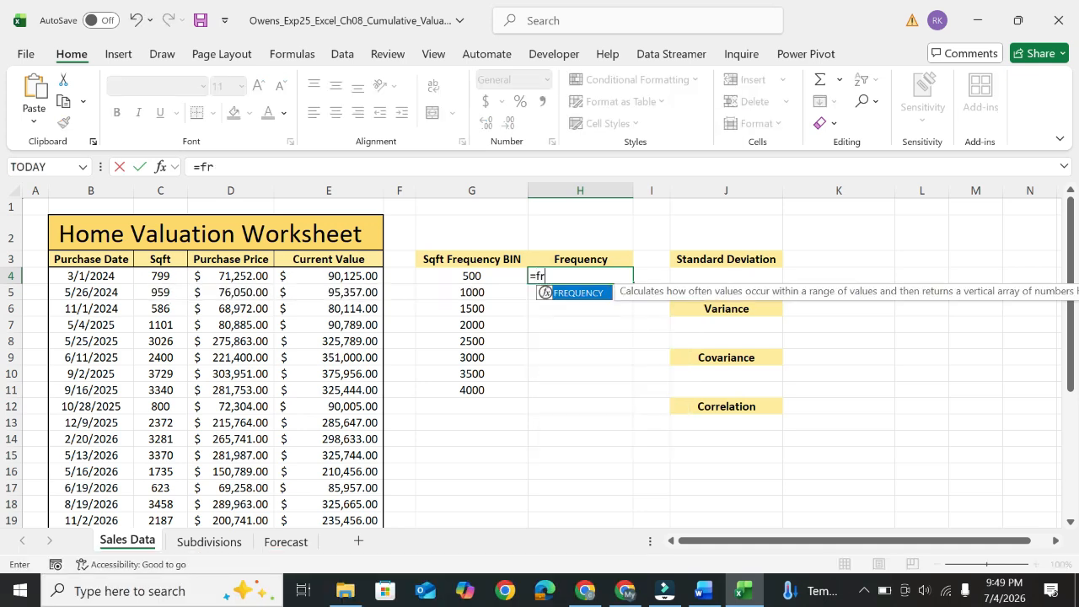
{"action": "double_click", "coordinate": [582, 293]}
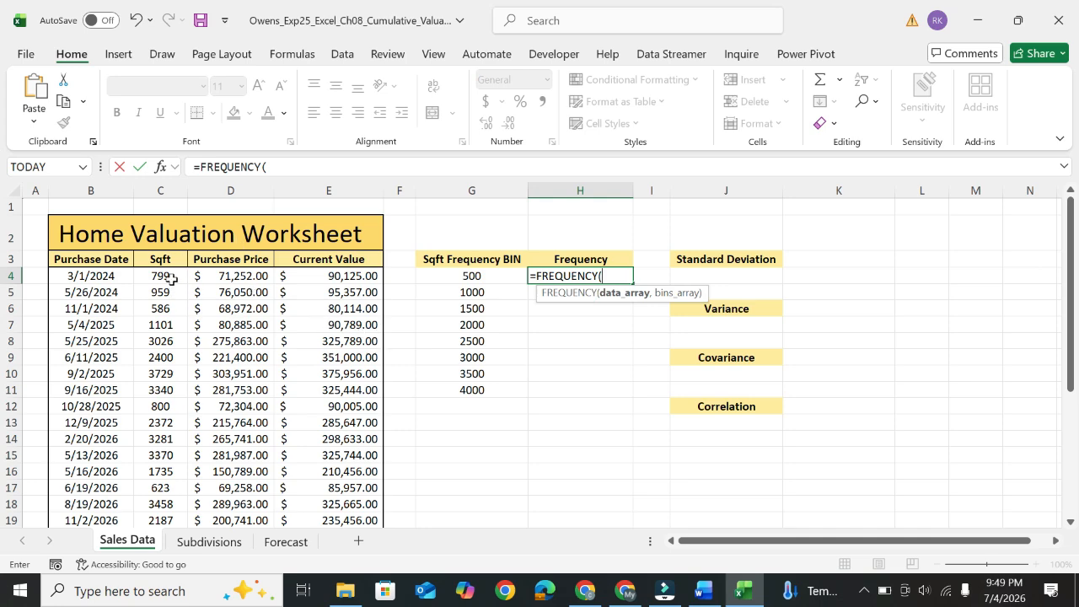
{"action": "left_click_drag", "start_coordinate": [171, 278], "coordinate": [167, 524]}
{"action": "left_click", "coordinate": [346, 160]}
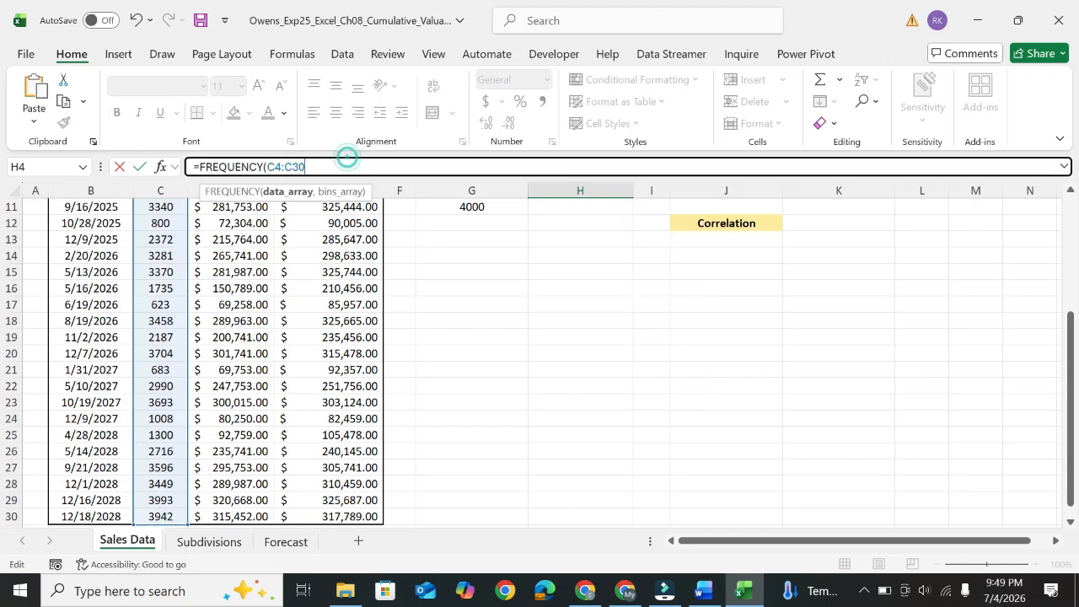
{"action": "type", "text": ","}
{"action": "scroll", "coordinate": [556, 288], "scroll_direction": "up", "scroll_amount": 3}
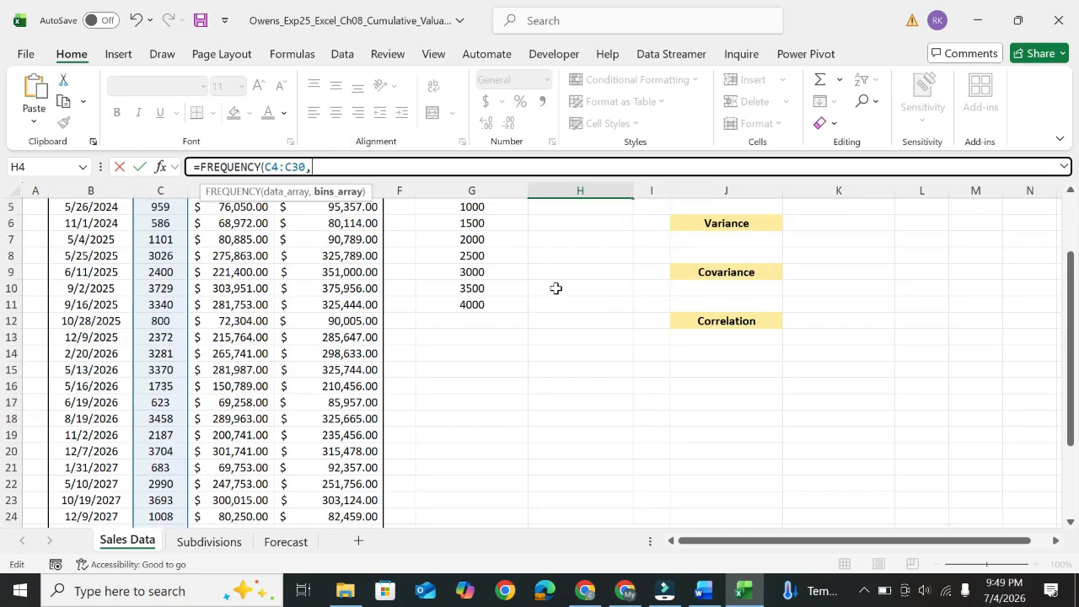
{"action": "left_click_drag", "start_coordinate": [478, 241], "coordinate": [472, 353]}
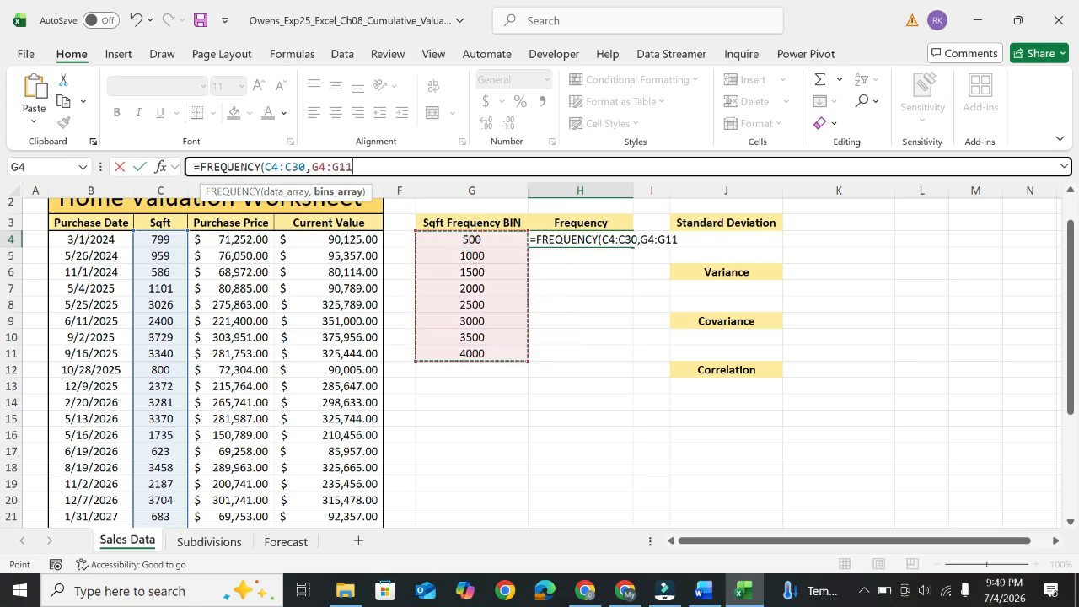
{"action": "type", "text": ")"}
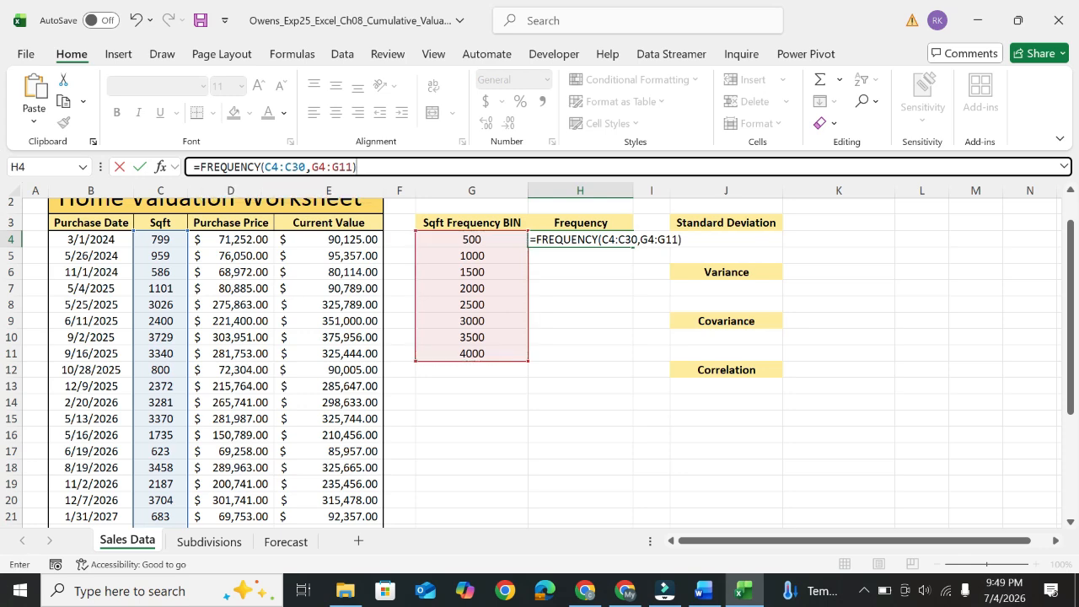
{"action": "key", "text": "Return"}
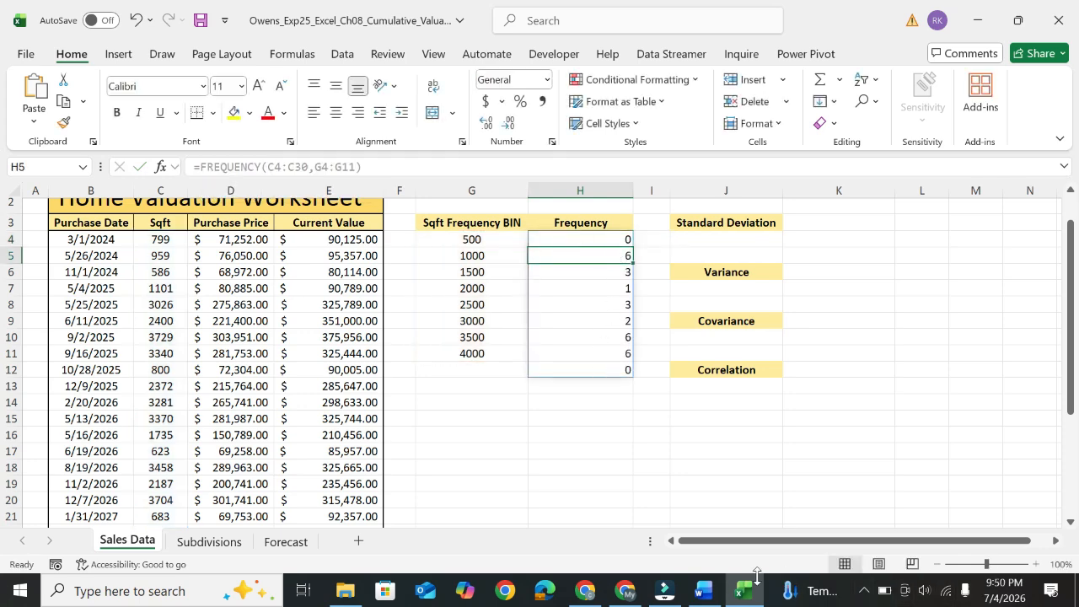
Step: Switch to the Word instructions, highlight the step 3 text in yellow and make it bold
{"action": "left_click", "coordinate": [701, 596]}
{"action": "scroll", "coordinate": [567, 513], "scroll_direction": "down", "scroll_amount": 3}
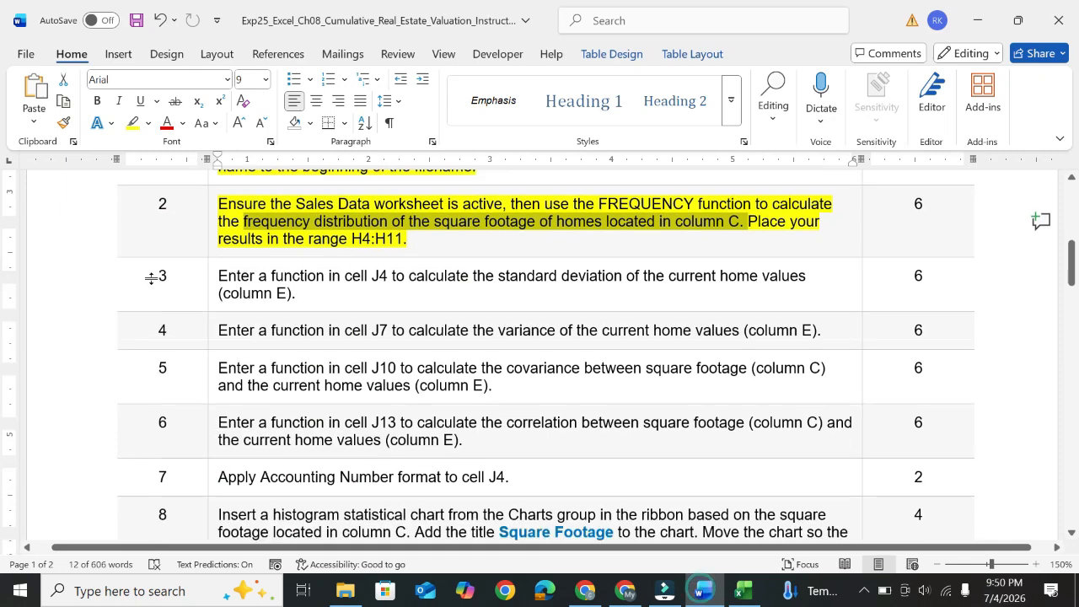
{"action": "left_click", "coordinate": [210, 247]}
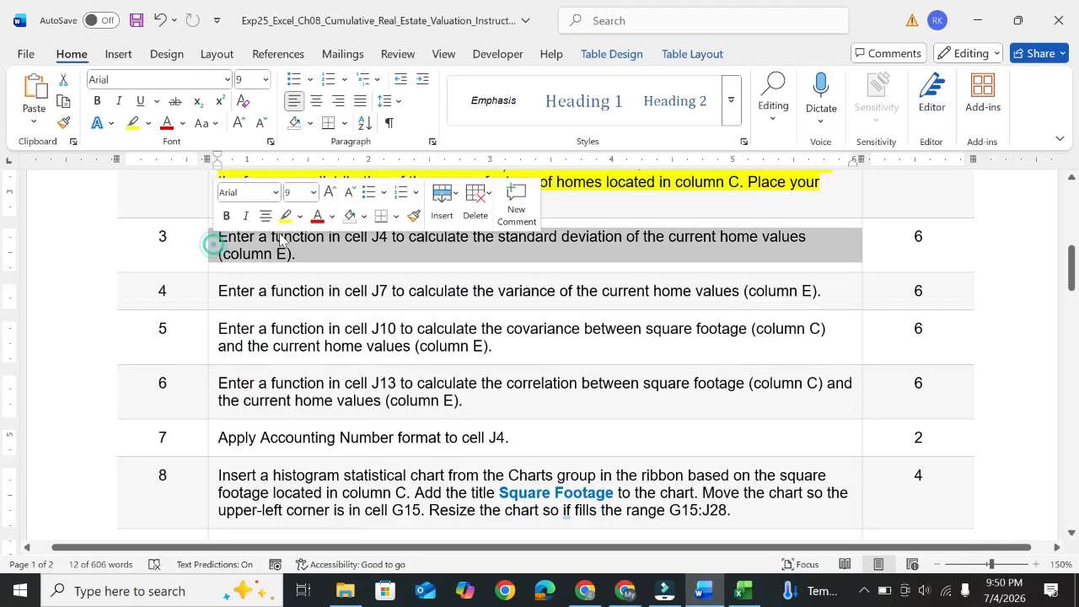
{"action": "left_click", "coordinate": [282, 213]}
{"action": "left_click", "coordinate": [300, 257]}
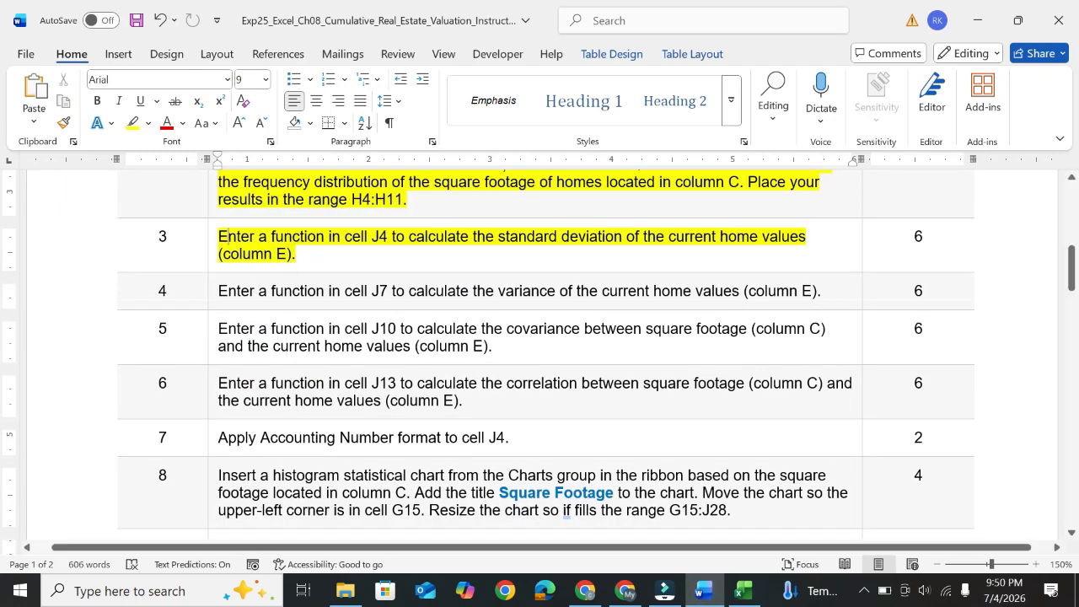
{"action": "left_click_drag", "start_coordinate": [218, 237], "coordinate": [297, 254]}
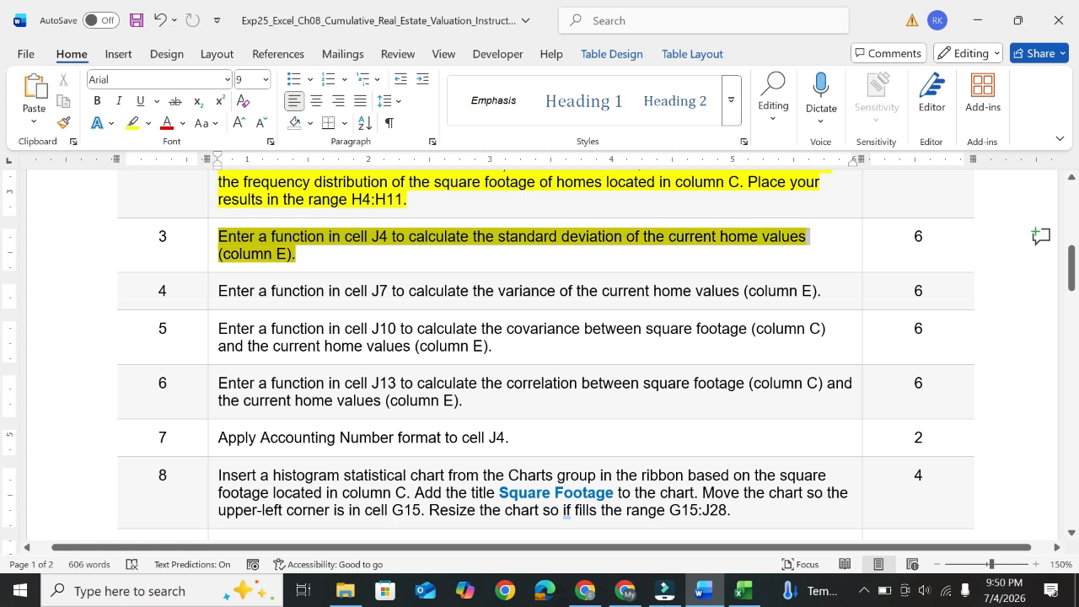
{"action": "left_click", "coordinate": [749, 223]}
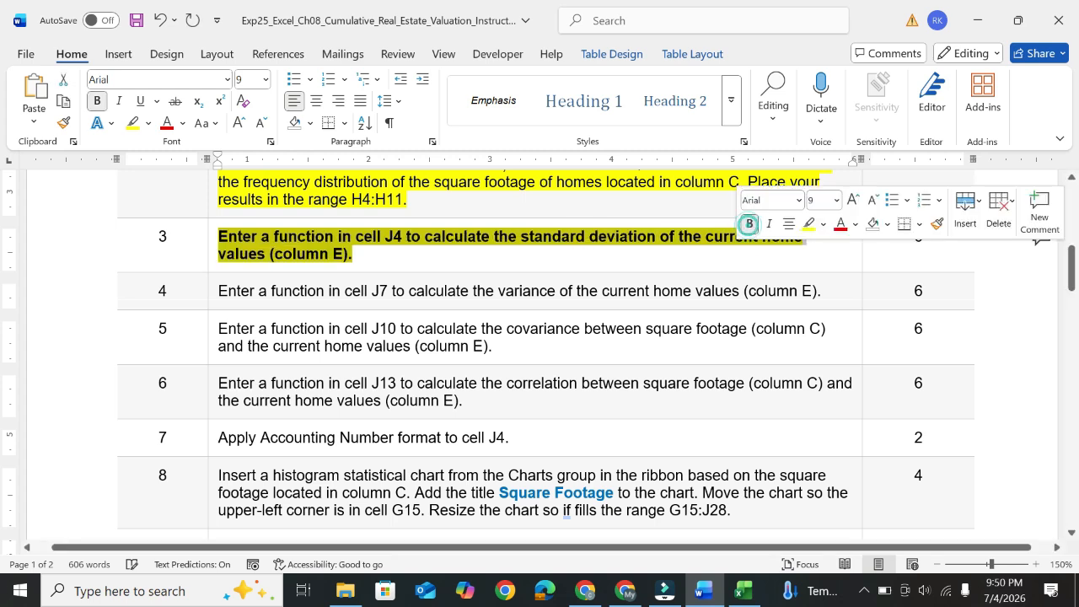
Step: Switch to Excel and try calculating the standard deviation in cell J4 of the Sales Data sheet with =STDEV.S(C4:C30), rechecking step 3 in Word
{"action": "left_click", "coordinate": [741, 590]}
{"action": "left_click", "coordinate": [723, 241]}
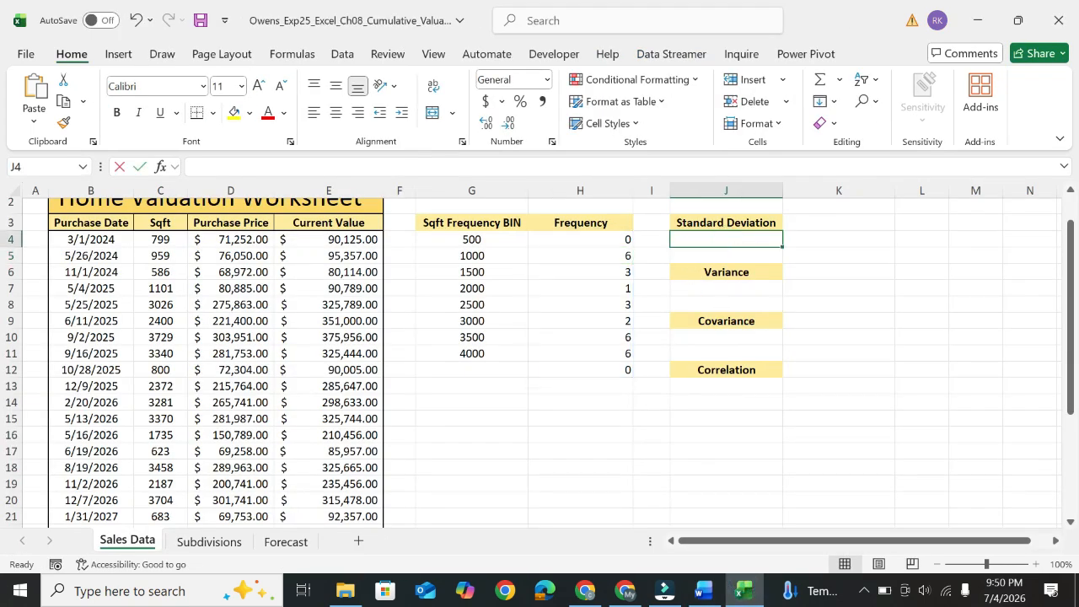
{"action": "type", "text": "="}
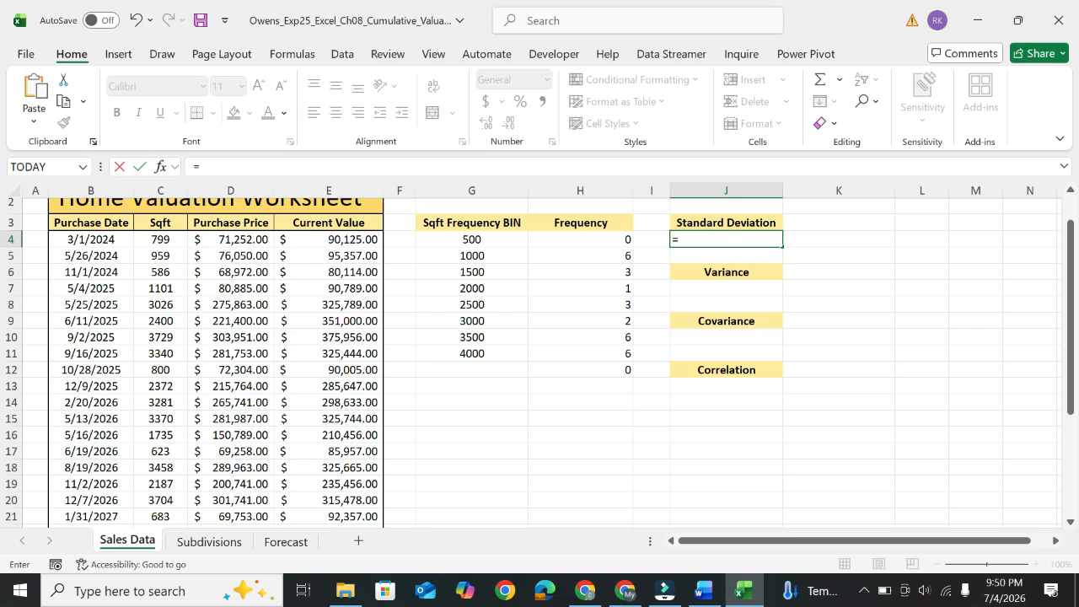
{"action": "type", "text": "st"}
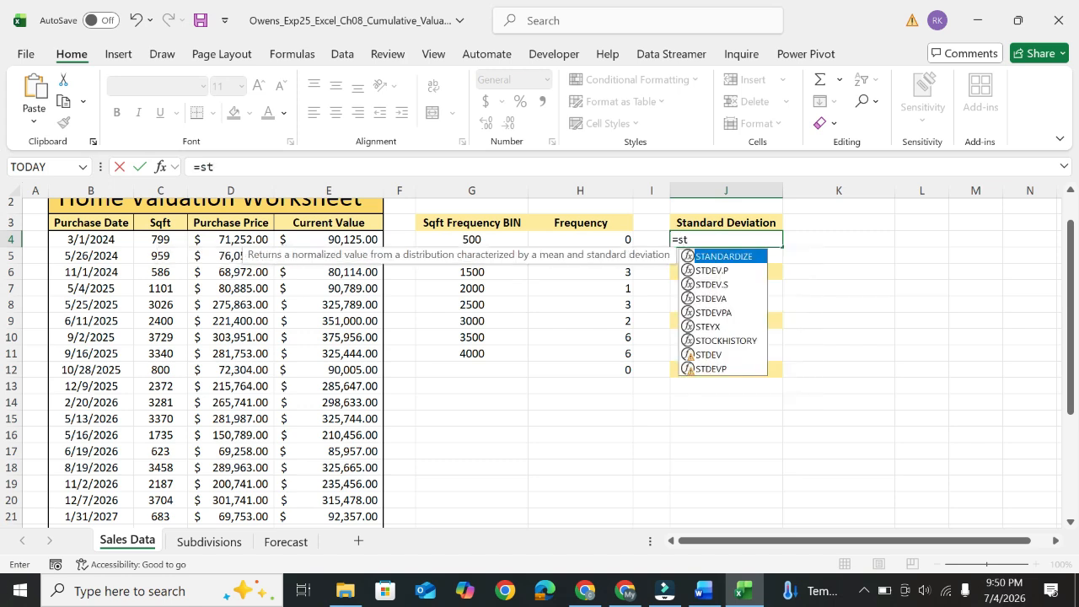
{"action": "double_click", "coordinate": [734, 285]}
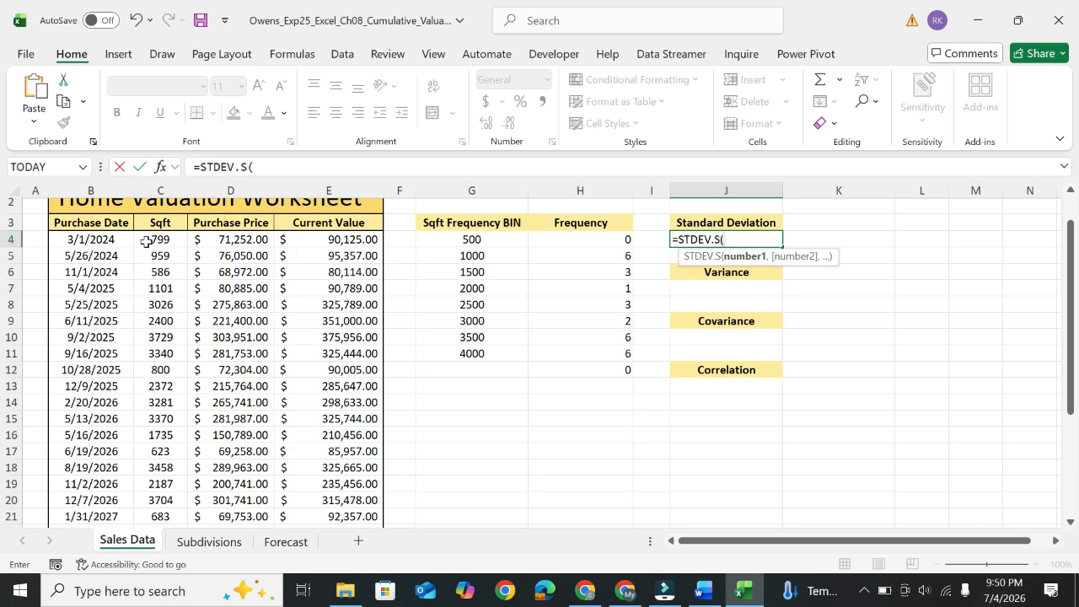
{"action": "left_click_drag", "start_coordinate": [145, 242], "coordinate": [160, 504]}
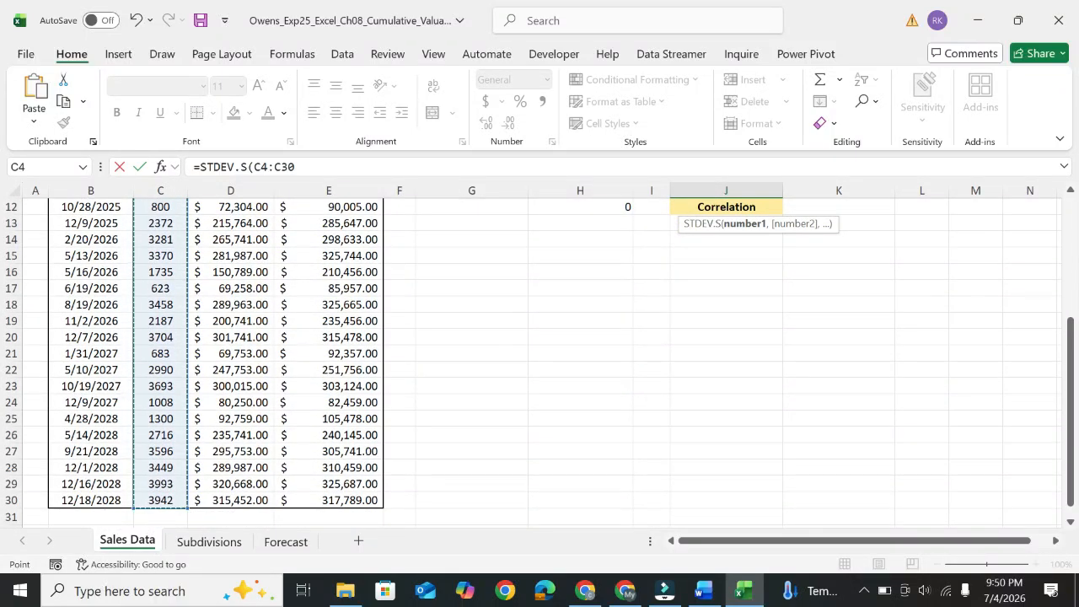
{"action": "left_click", "coordinate": [318, 165]}
{"action": "type", "text": ","}
{"action": "scroll", "coordinate": [571, 291], "scroll_direction": "up", "scroll_amount": 1}
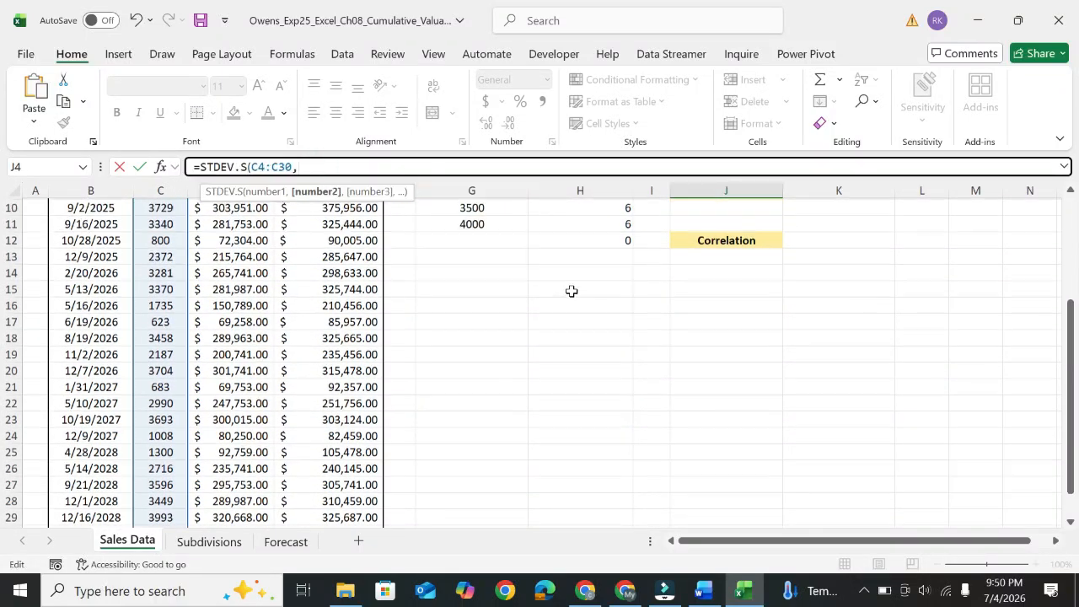
{"action": "scroll", "coordinate": [571, 291], "scroll_direction": "up", "scroll_amount": 3}
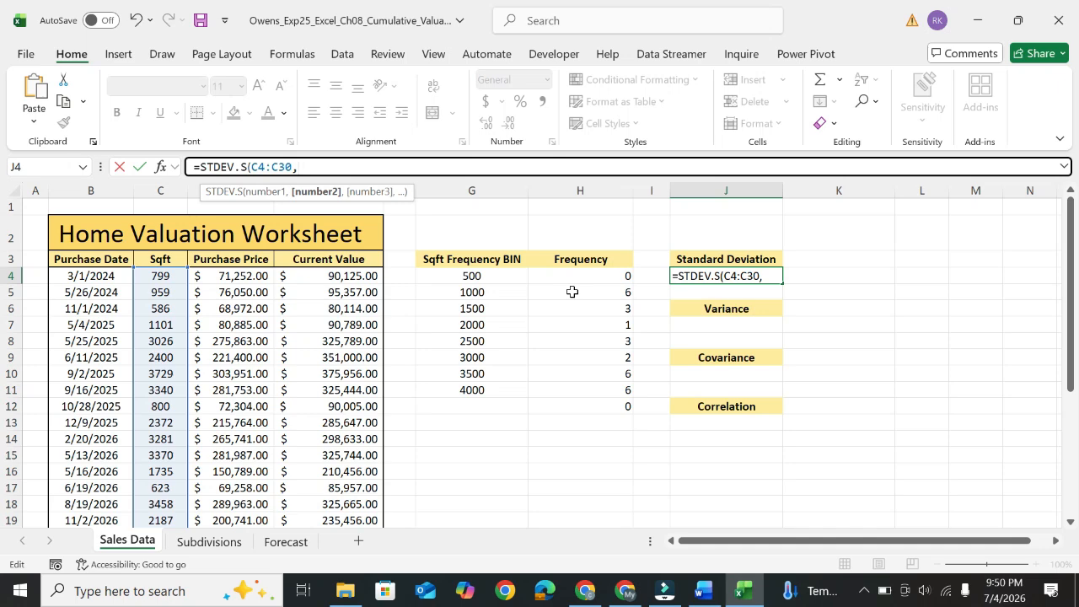
{"action": "left_click", "coordinate": [704, 590]}
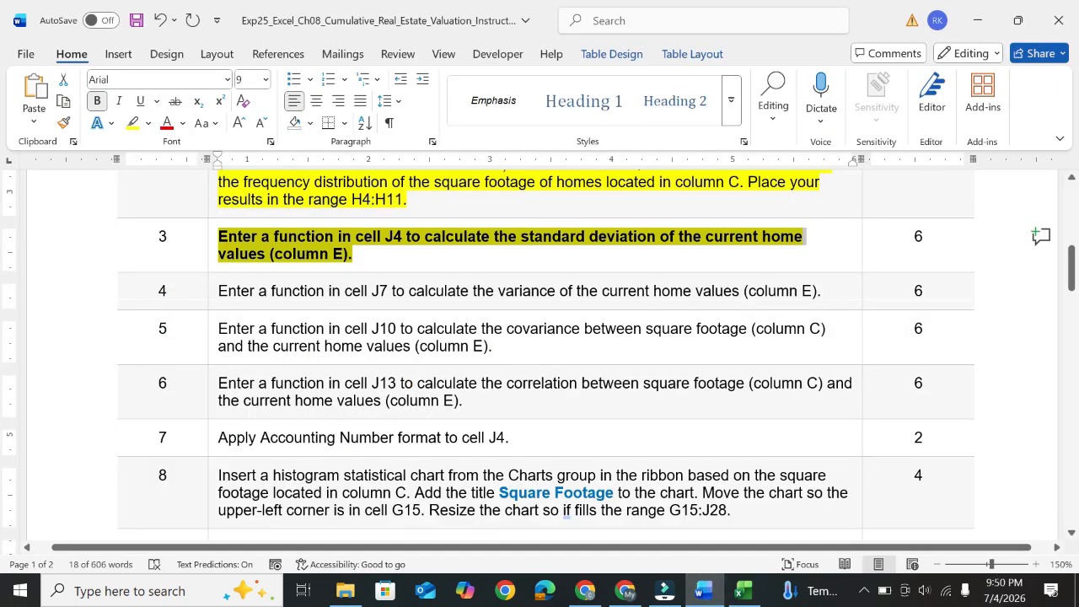
{"action": "left_click", "coordinate": [742, 590]}
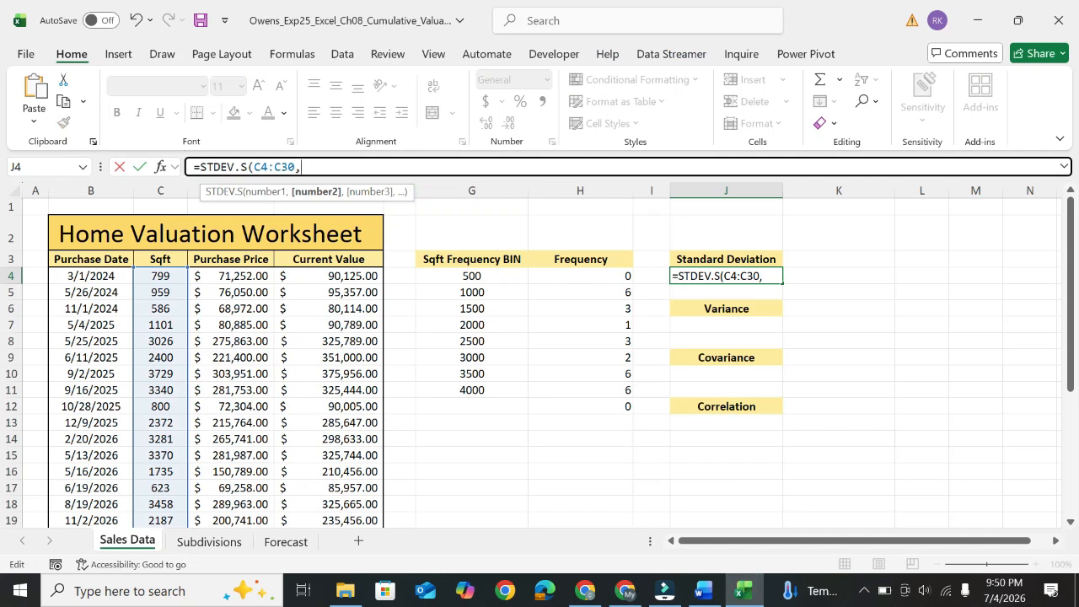
{"action": "key", "text": "BackSpace"}
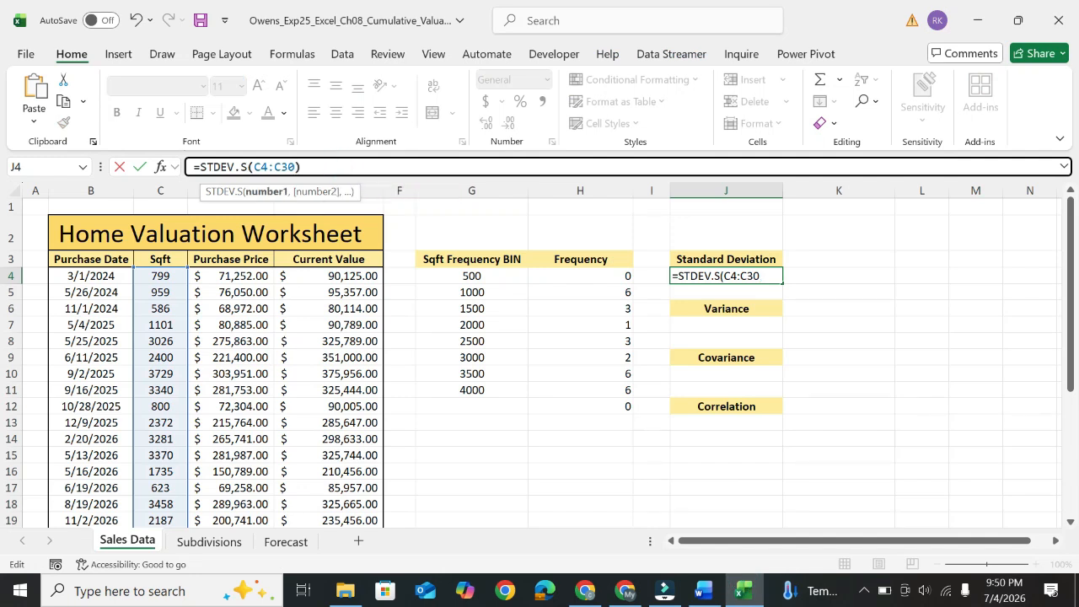
{"action": "key", "text": "Return"}
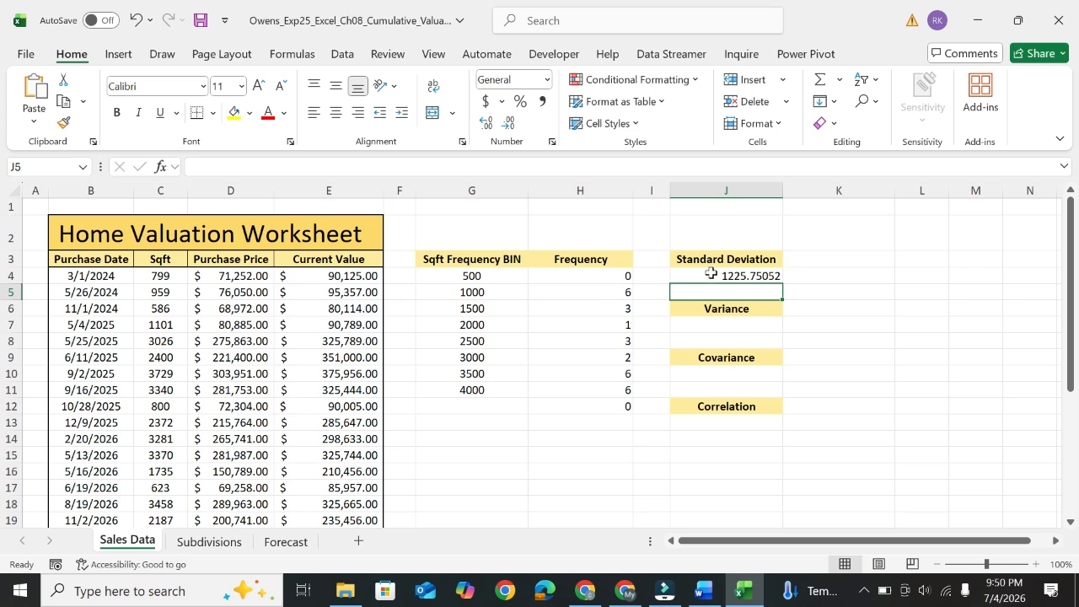
Step: Clear cell J4 and enter =STDEV.S(E4:E30) to calculate the standard deviation of the current home values
{"action": "left_click", "coordinate": [711, 274]}
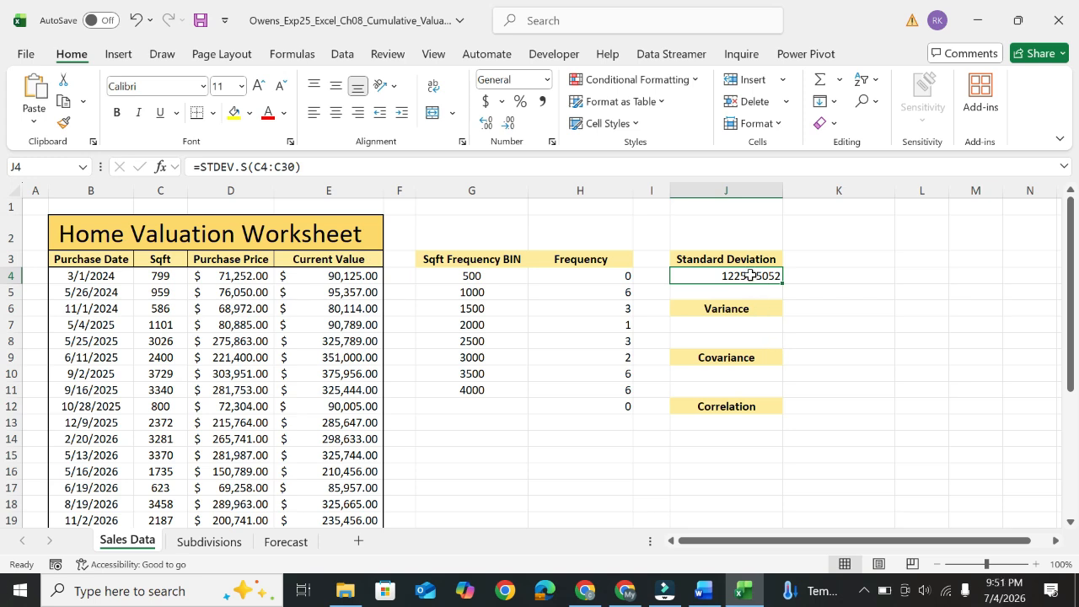
{"action": "key", "text": "Delete"}
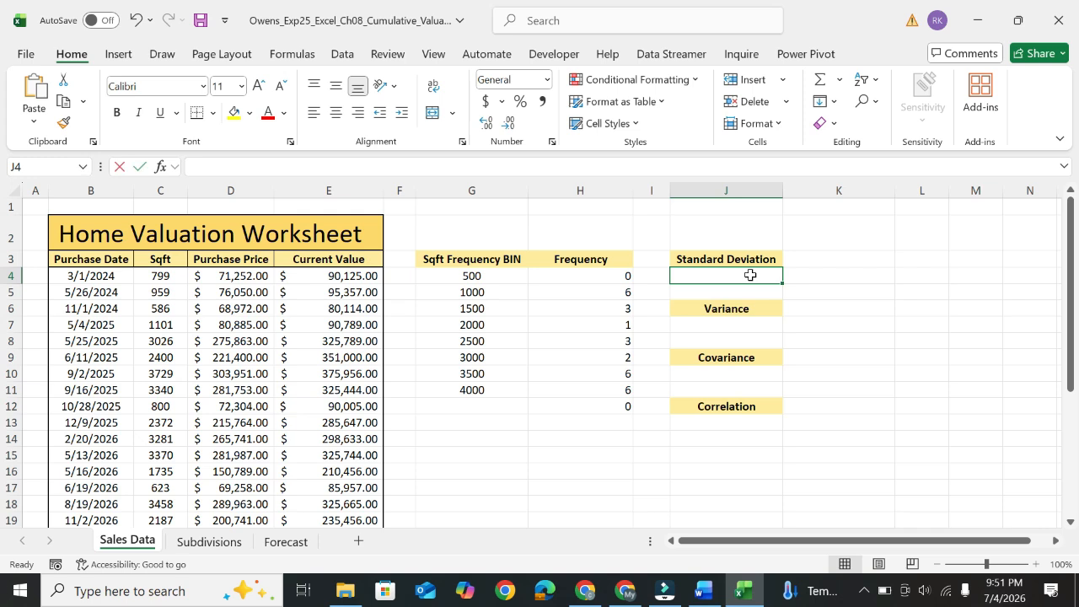
{"action": "type", "text": "="}
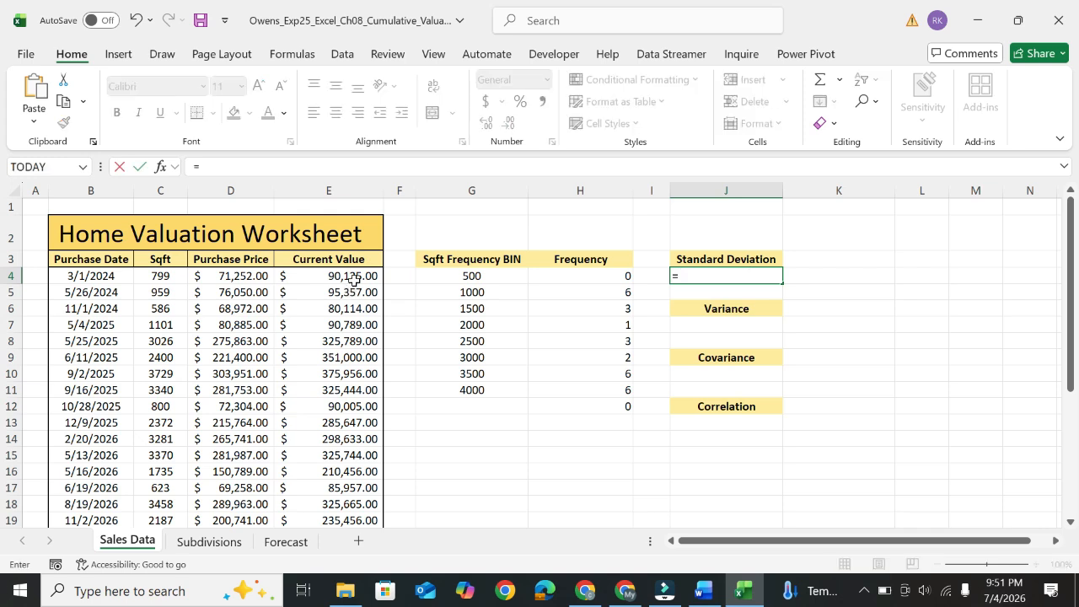
{"action": "type", "text": "st"}
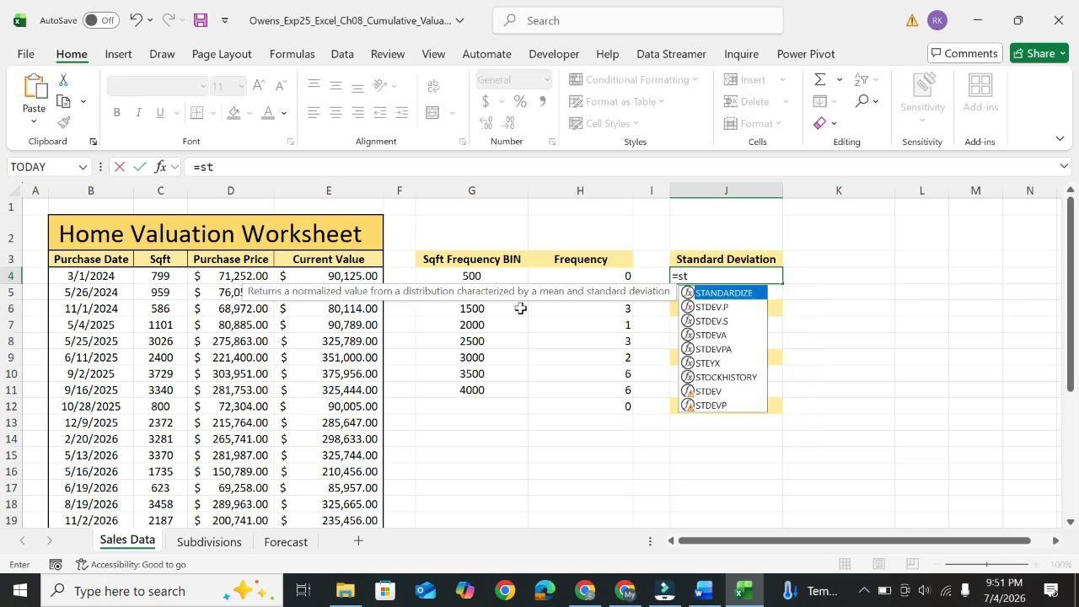
{"action": "double_click", "coordinate": [715, 321]}
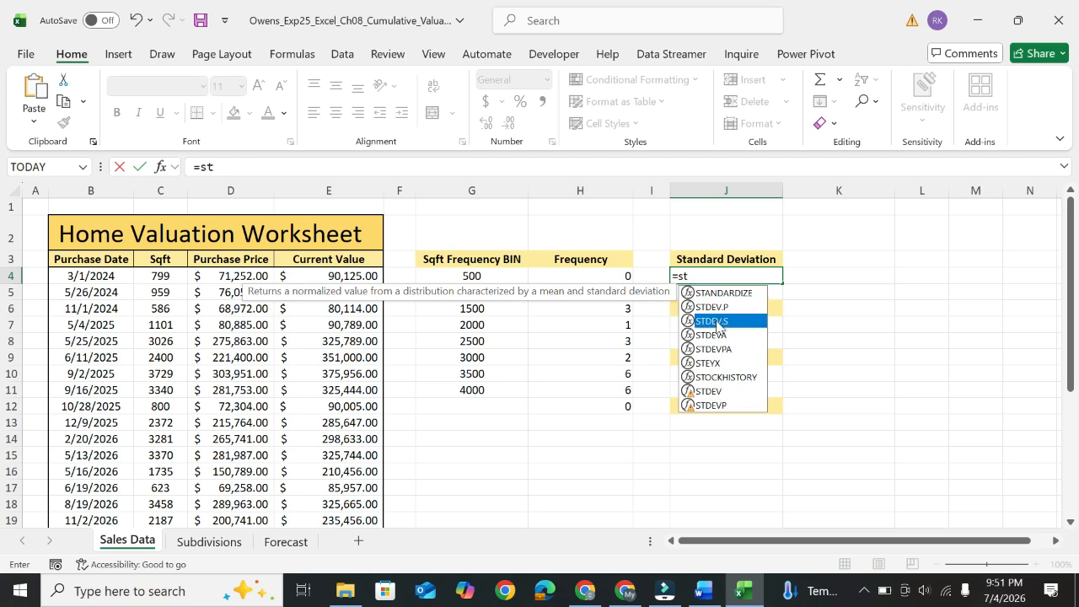
{"action": "left_click_drag", "start_coordinate": [346, 278], "coordinate": [357, 499]}
{"action": "key", "text": "Return"}
{"action": "scroll", "coordinate": [956, 465], "scroll_direction": "up", "scroll_amount": 2}
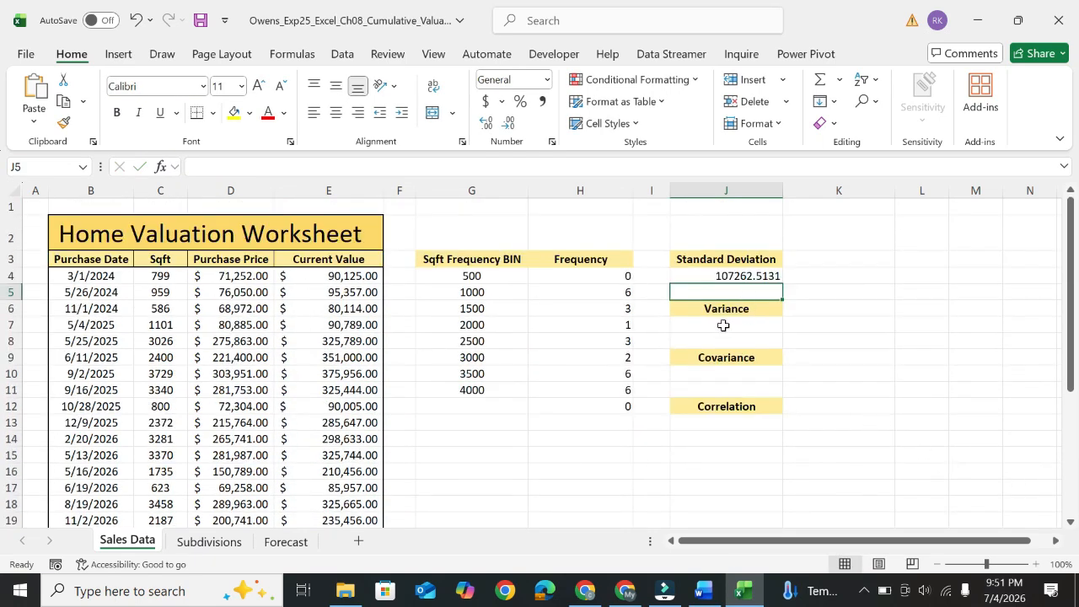
Step: Switch to the Word instructions, highlight the step 4 text in yellow and make it bold
{"action": "left_click", "coordinate": [704, 590]}
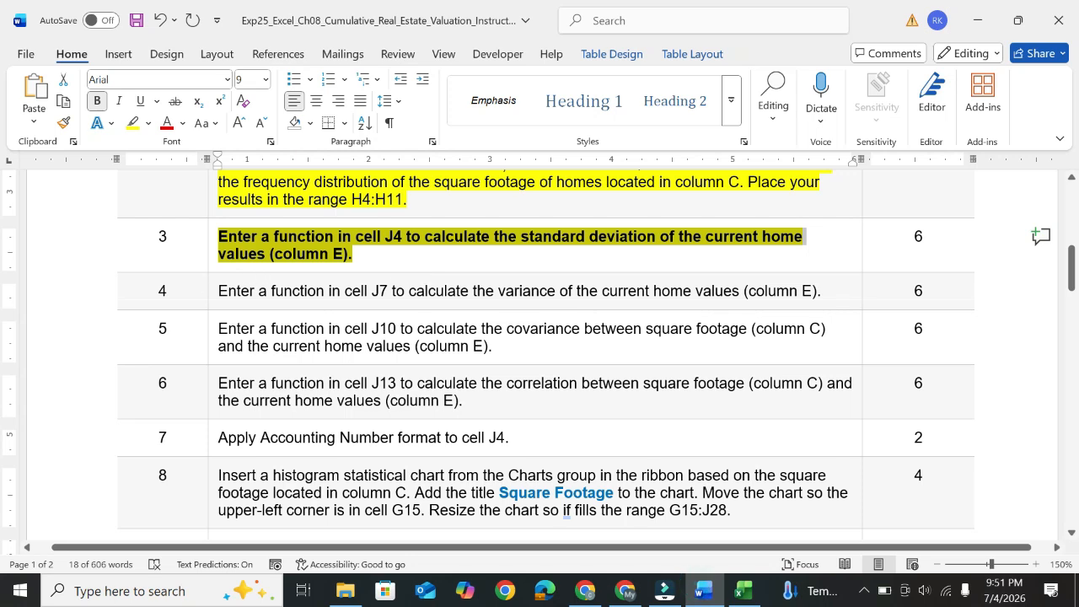
{"action": "left_click", "coordinate": [212, 292]}
{"action": "left_click", "coordinate": [288, 266]}
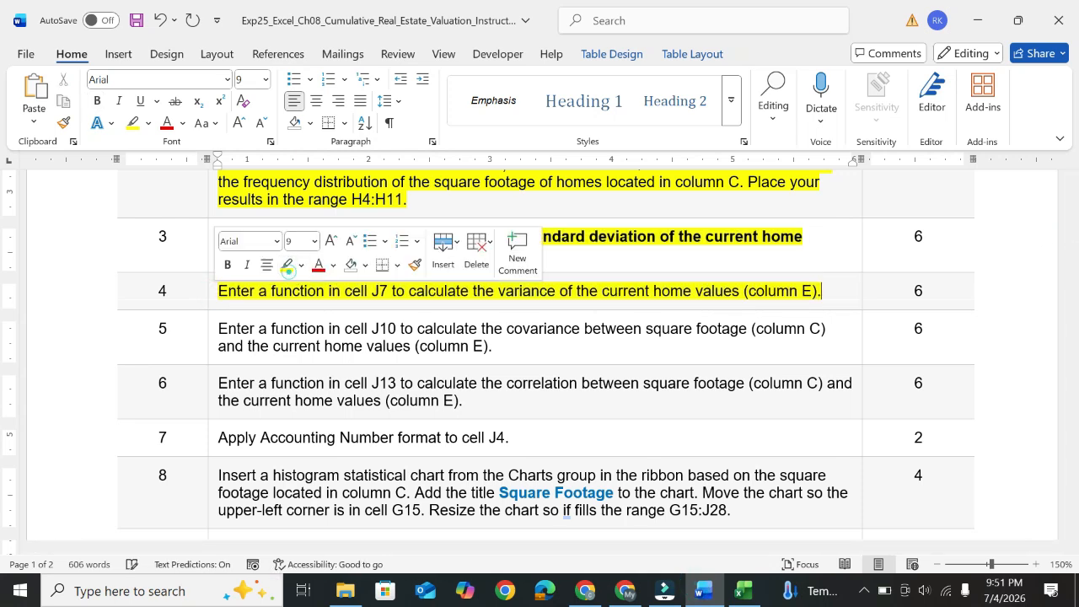
{"action": "left_click", "coordinate": [282, 292]}
{"action": "left_click_drag", "start_coordinate": [240, 292], "coordinate": [822, 297]}
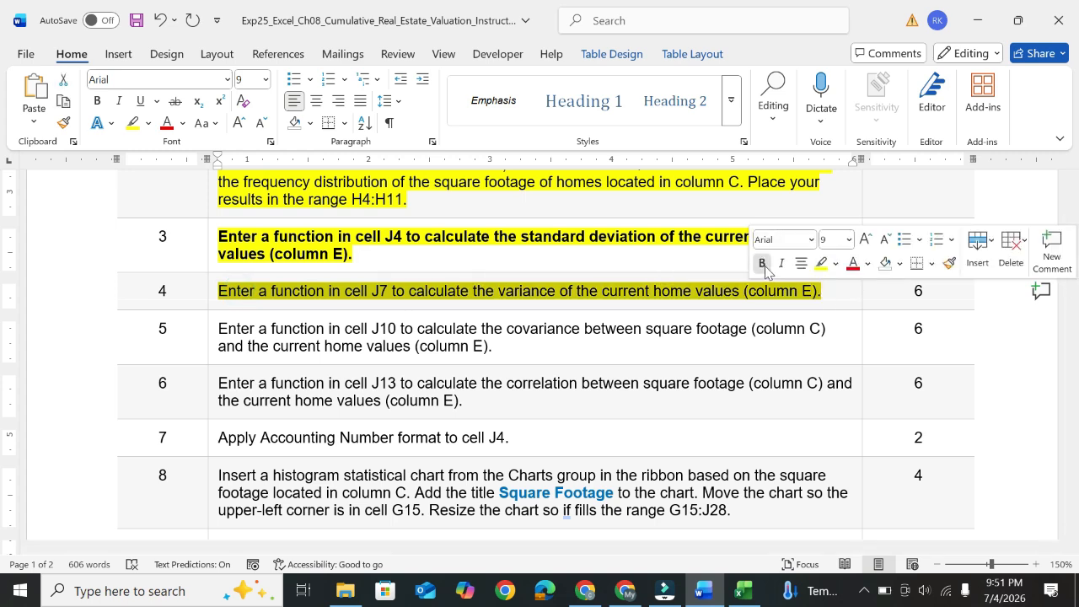
{"action": "left_click", "coordinate": [764, 264]}
{"action": "left_click", "coordinate": [496, 298]}
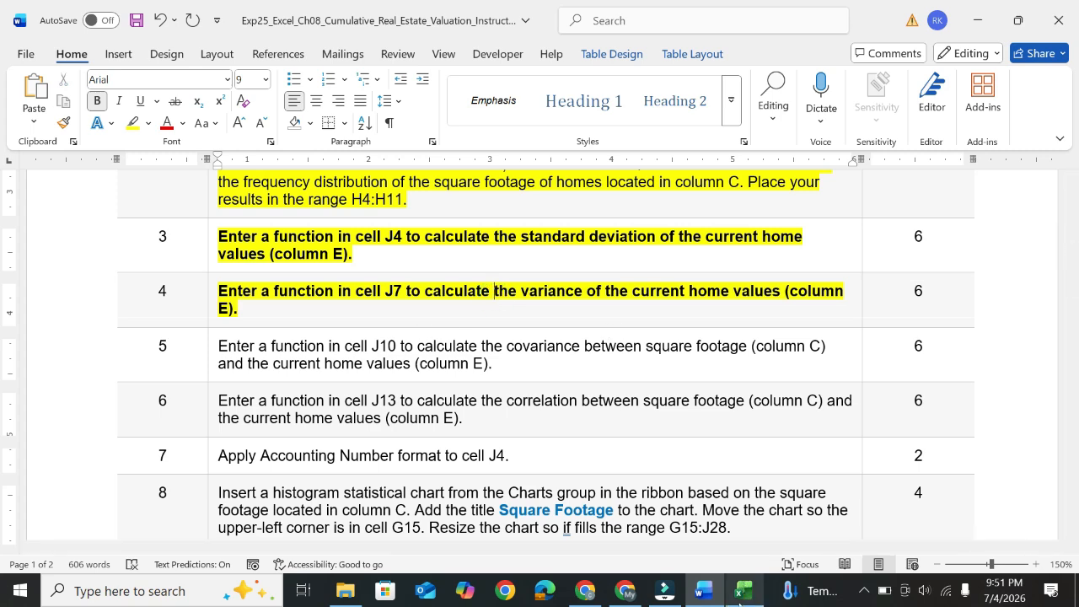
Step: Switch to Excel and enter =VAR.S(E4:E30) in cell J7, rechecking step 4 in Word before choosing the range
{"action": "left_click", "coordinate": [743, 592]}
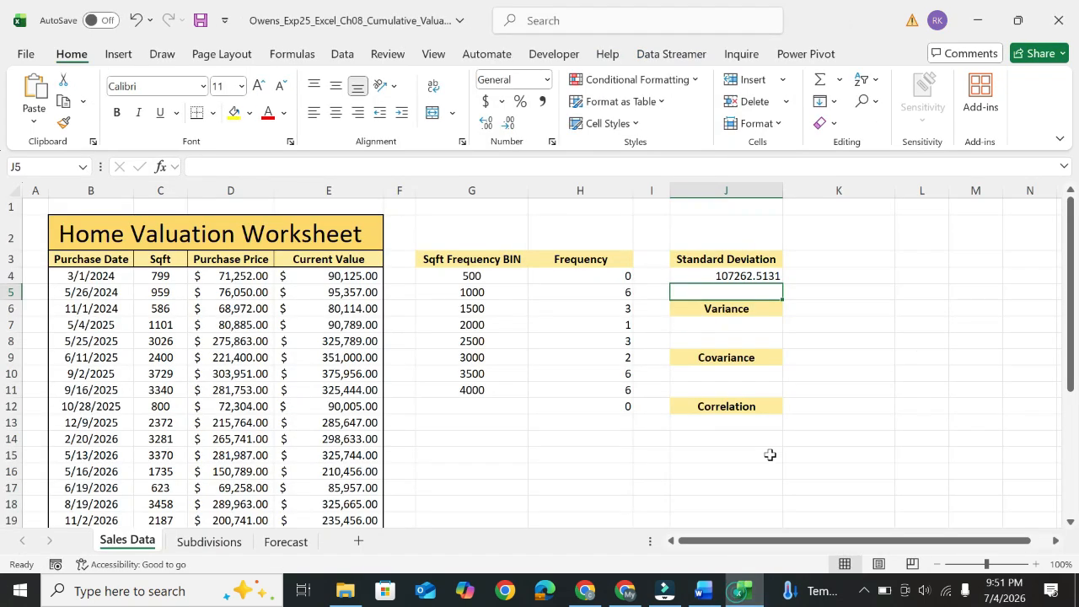
{"action": "left_click", "coordinate": [712, 325]}
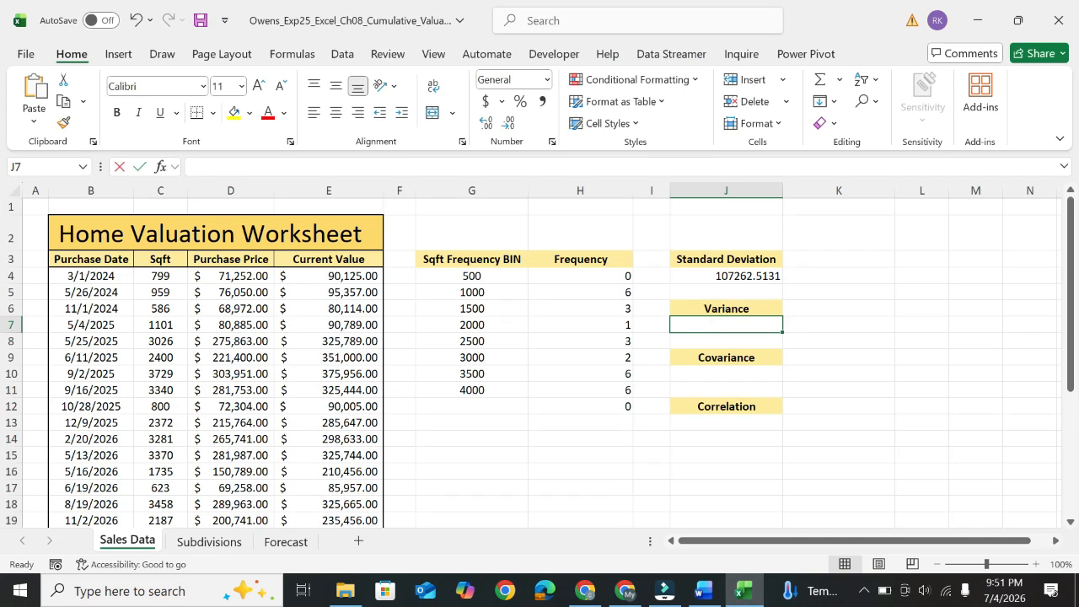
{"action": "type", "text": "="}
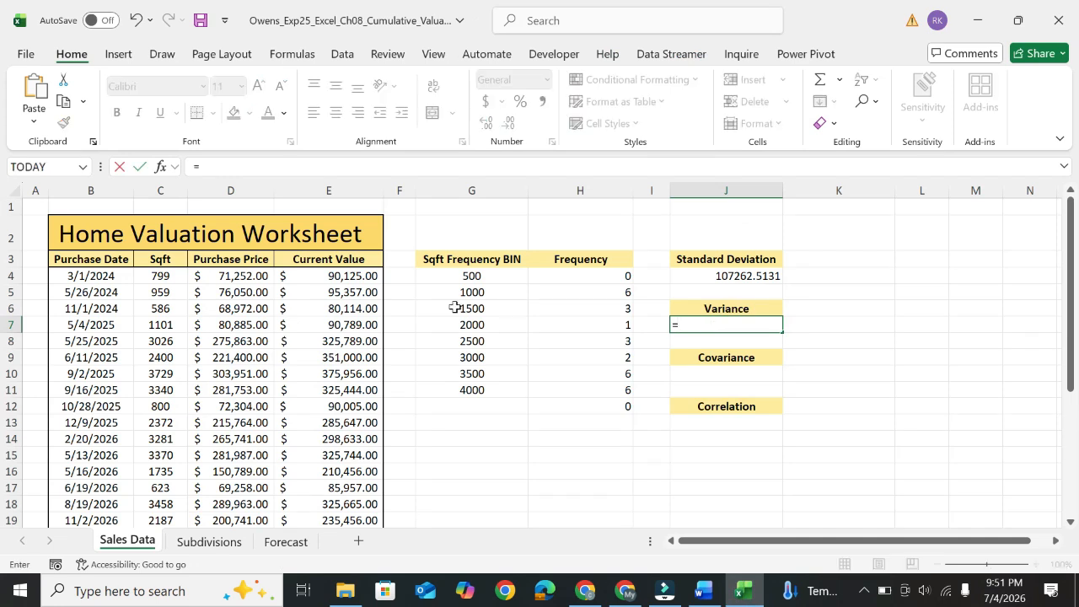
{"action": "type", "text": "va"}
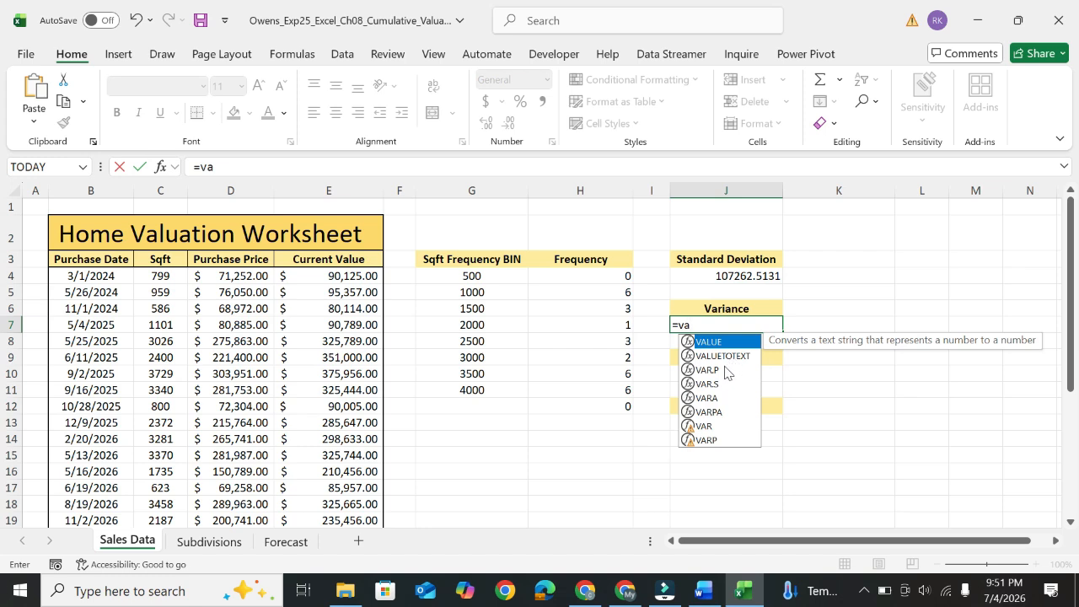
{"action": "double_click", "coordinate": [715, 384]}
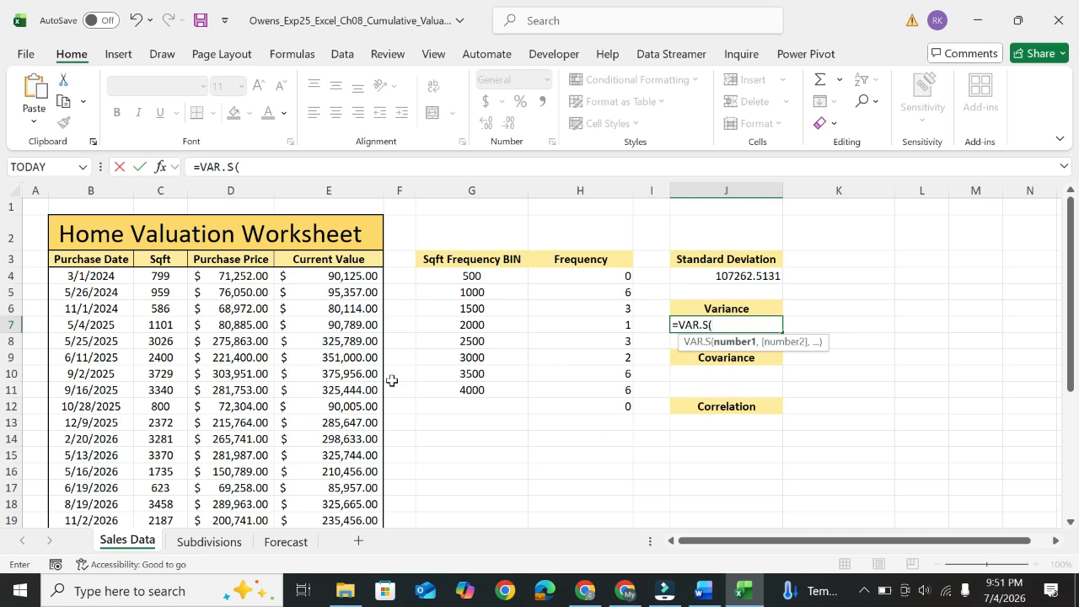
{"action": "left_click", "coordinate": [700, 588]}
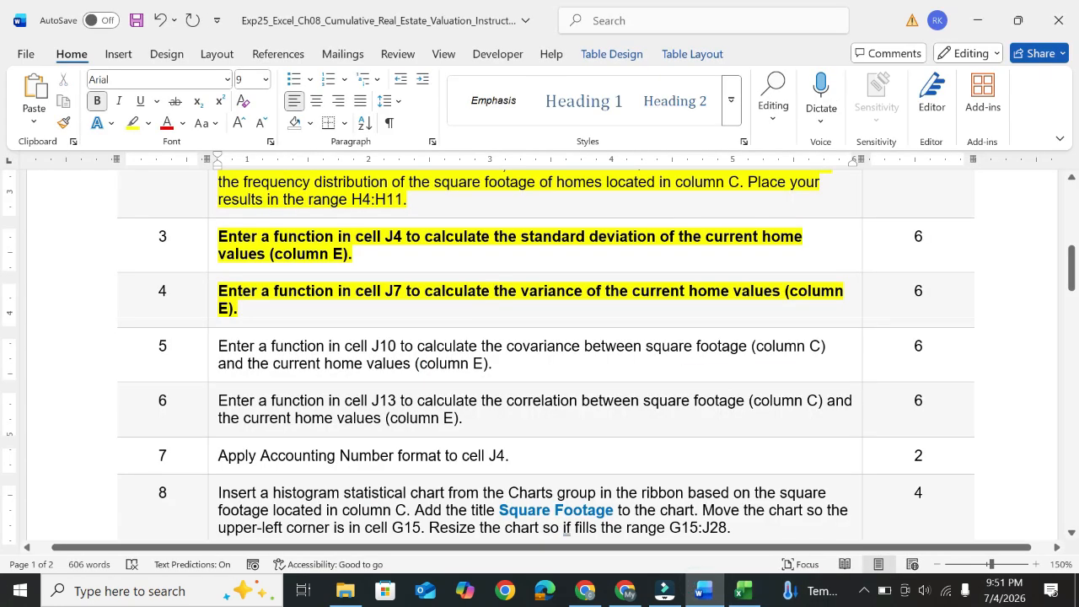
{"action": "left_click", "coordinate": [742, 589]}
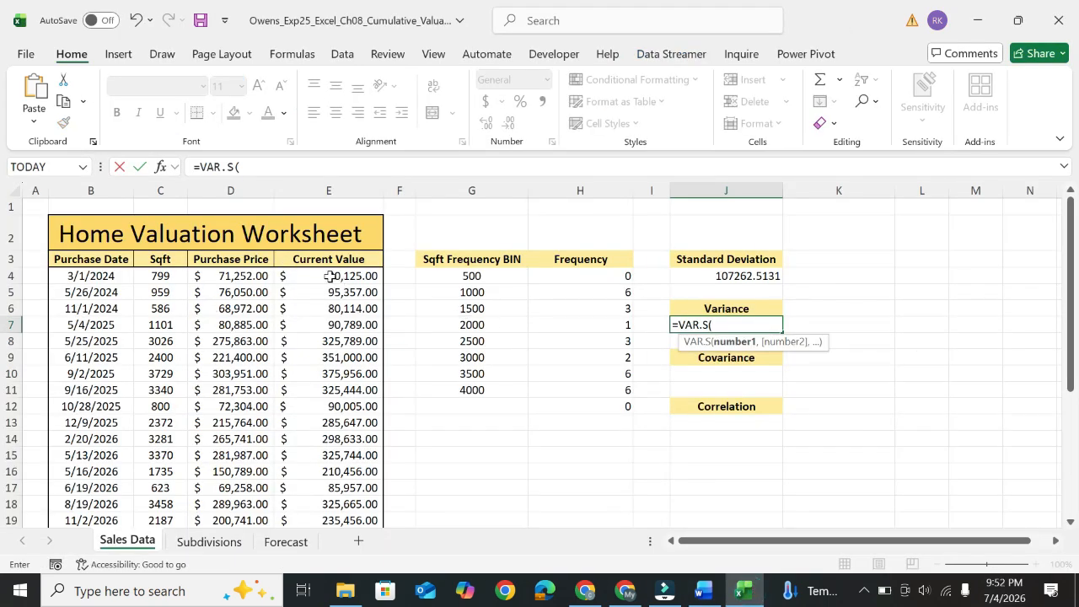
{"action": "left_click_drag", "start_coordinate": [329, 276], "coordinate": [349, 503]}
{"action": "key", "text": "Return"}
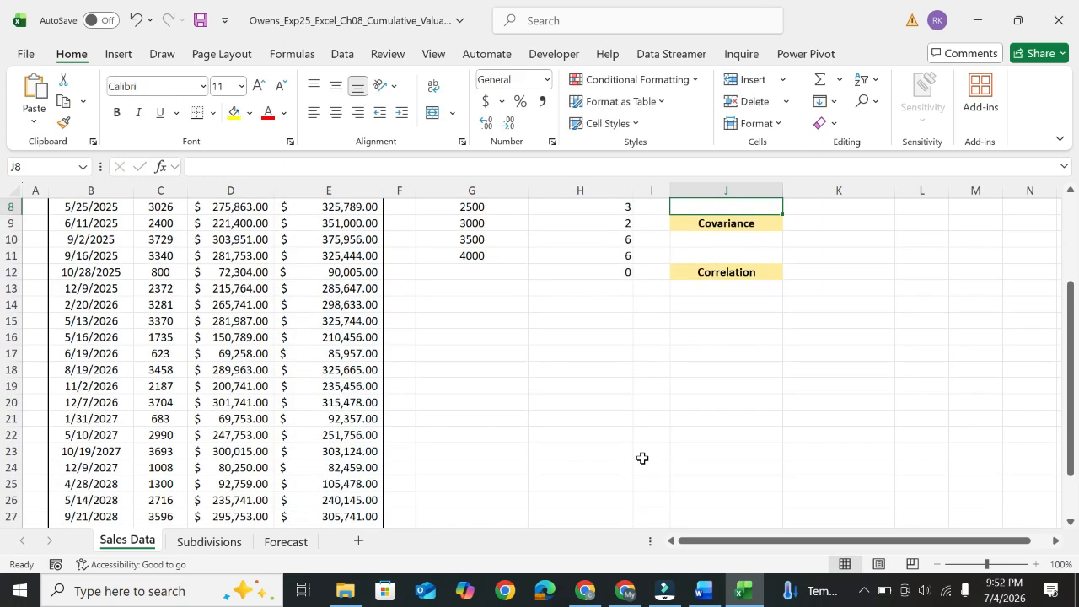
{"action": "scroll", "coordinate": [887, 446], "scroll_direction": "up", "scroll_amount": 3}
{"action": "left_click", "coordinate": [738, 328]}
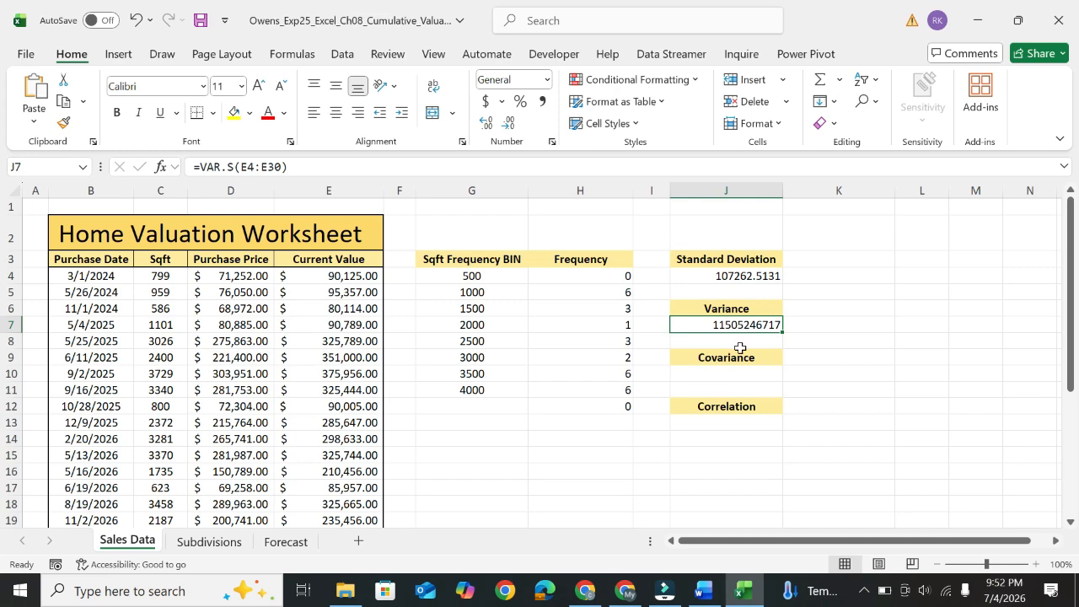
Step: Switch to the Word instructions, highlight the step 5 covariance text in yellow and make it bold
{"action": "left_click", "coordinate": [703, 591]}
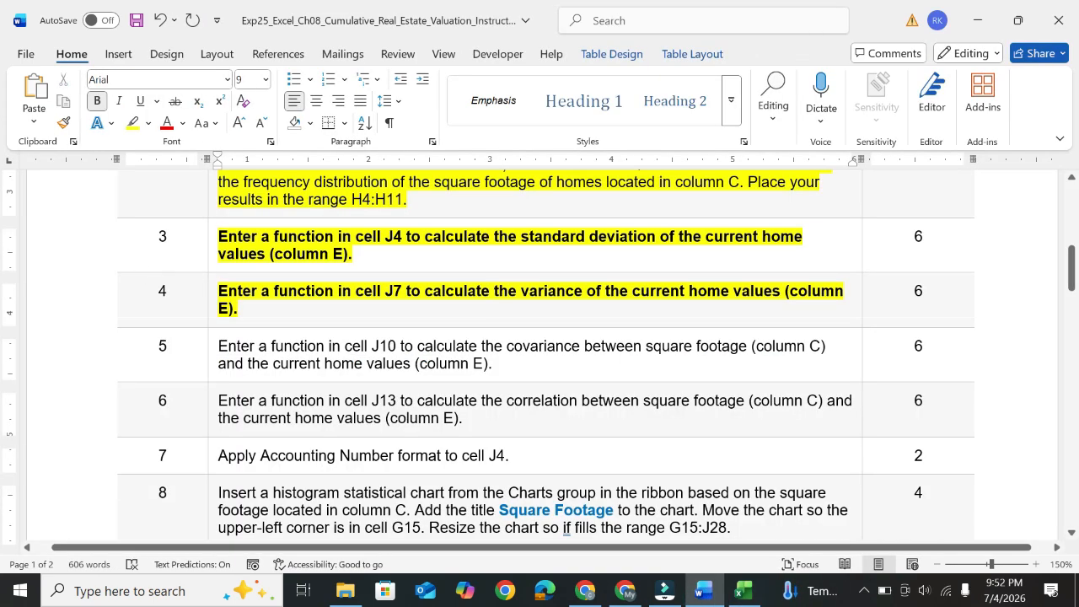
{"action": "left_click", "coordinate": [213, 356]}
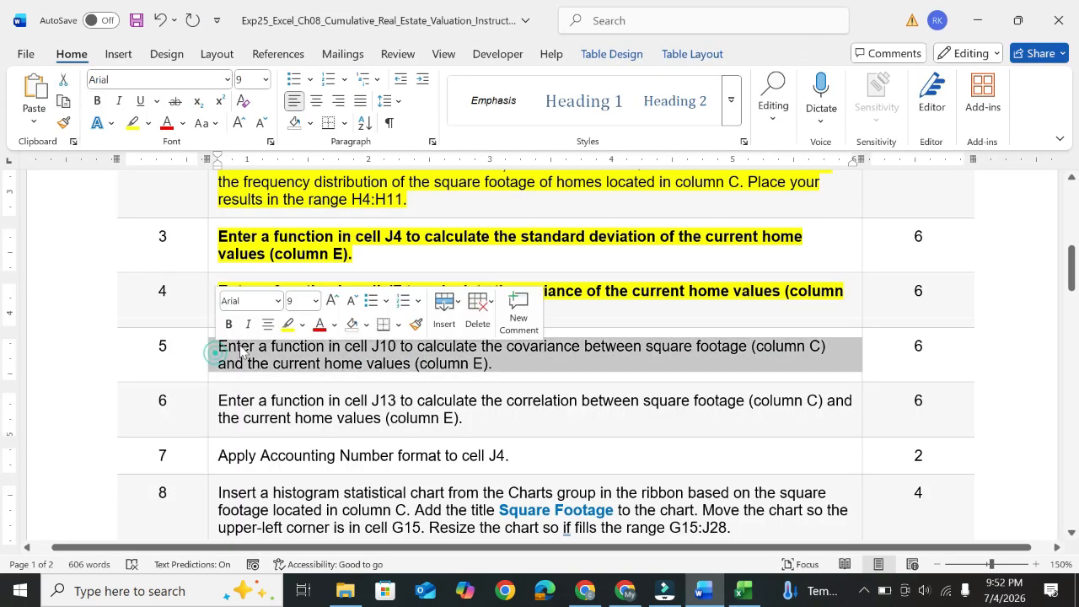
{"action": "left_click", "coordinate": [286, 324]}
{"action": "left_click_drag", "start_coordinate": [219, 346], "coordinate": [495, 363]}
{"action": "left_click", "coordinate": [507, 330]}
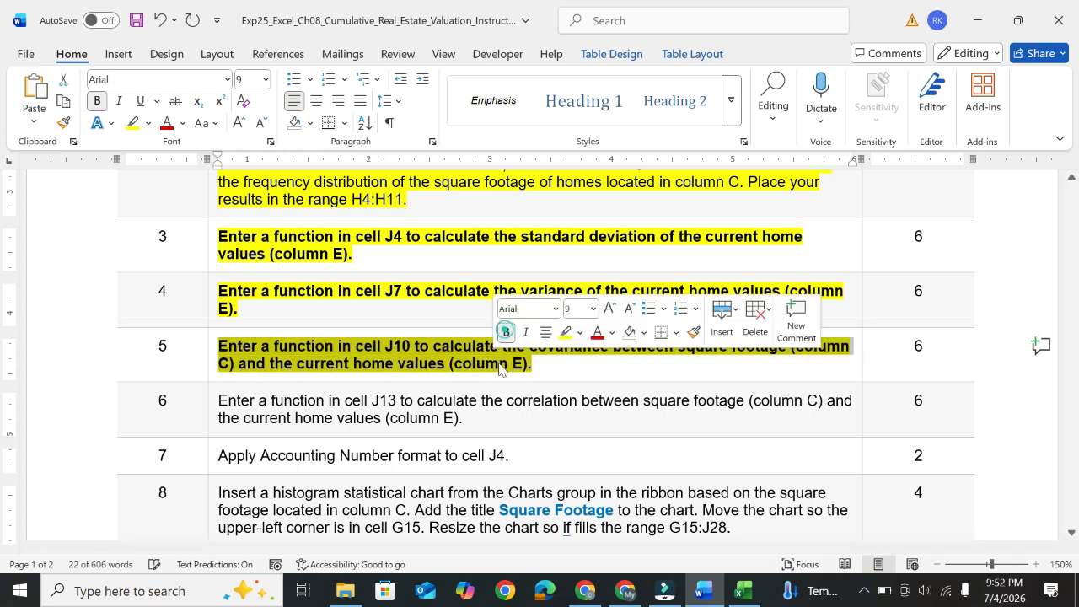
Step: Switch to Excel and enter =COVARIANCE.S(C4:C30,E4:E30) in cell J10 to calculate the covariance of square footage and current value
{"action": "left_click", "coordinate": [743, 591]}
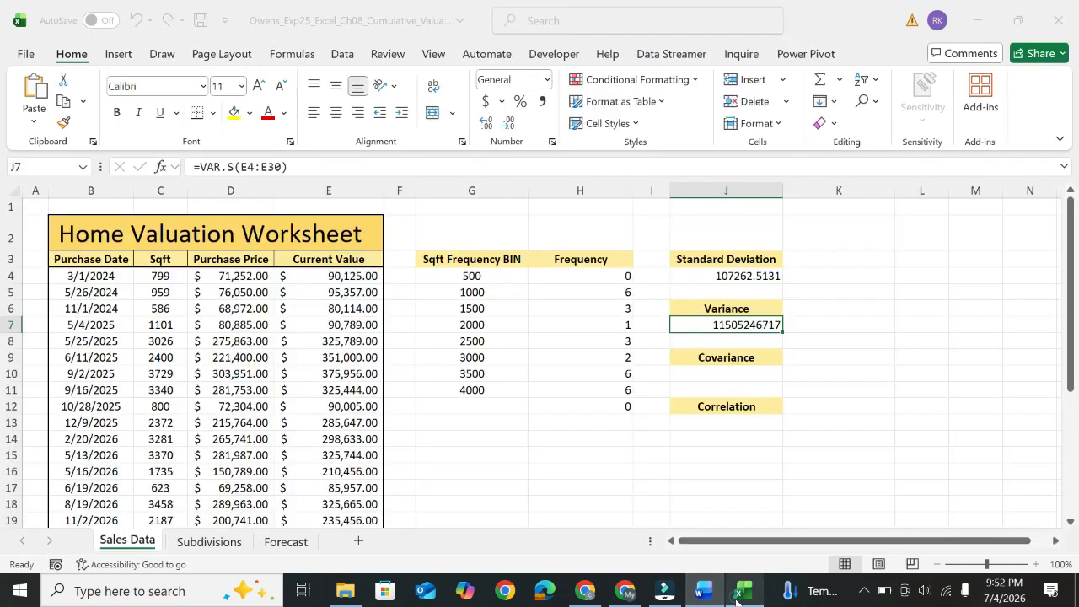
{"action": "left_click", "coordinate": [698, 375]}
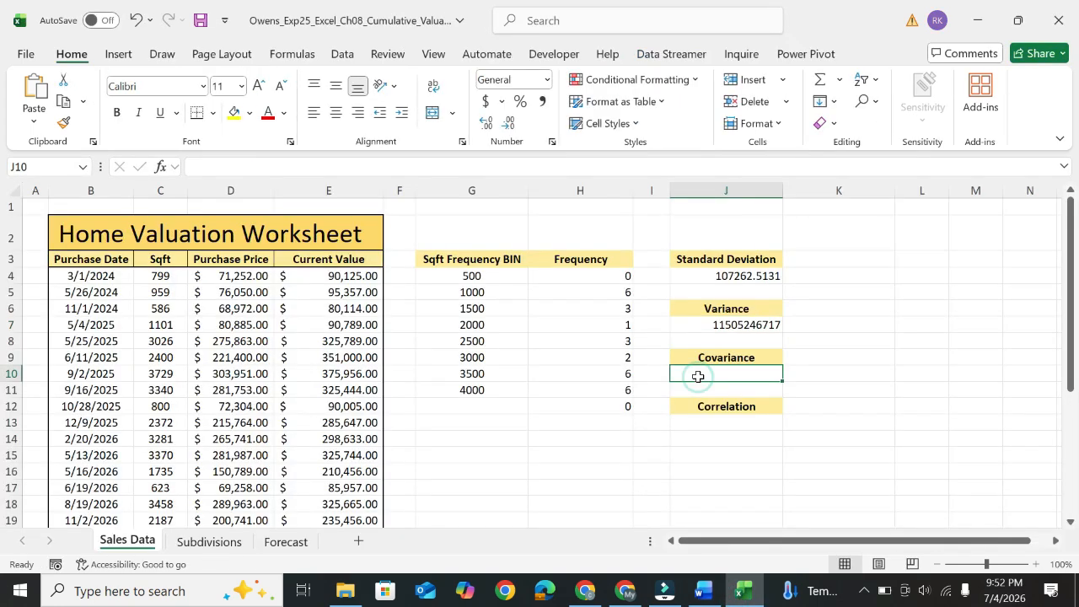
{"action": "type", "text": "="}
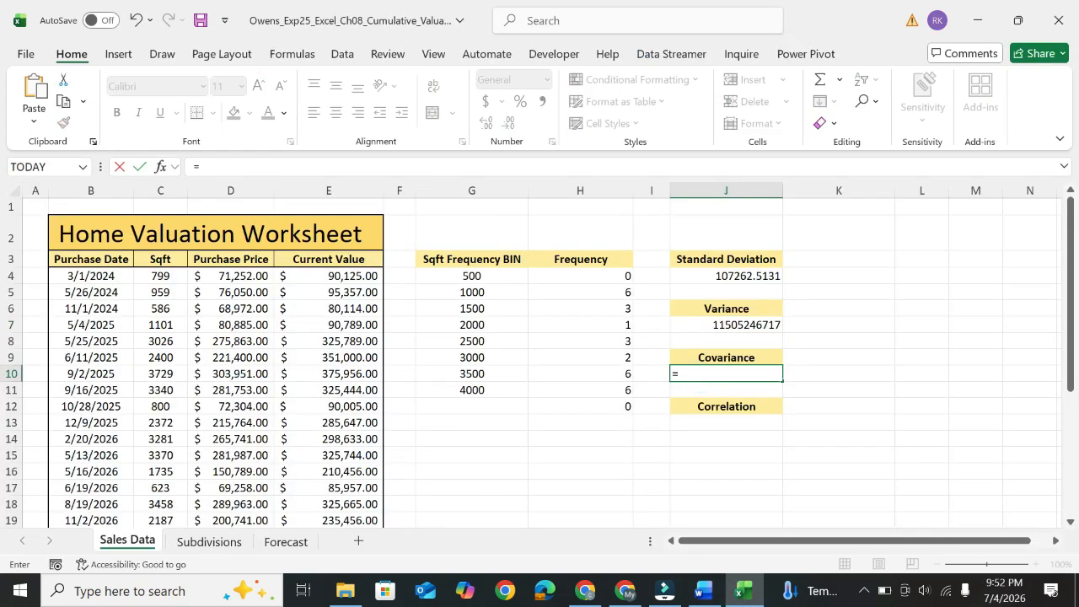
{"action": "type", "text": "cov"}
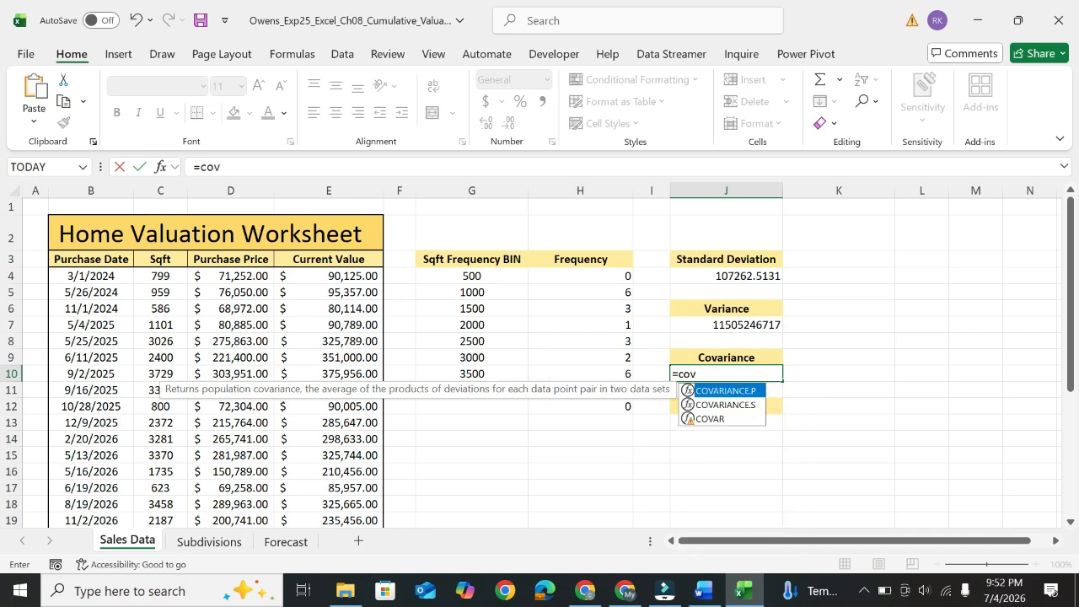
{"action": "double_click", "coordinate": [719, 406]}
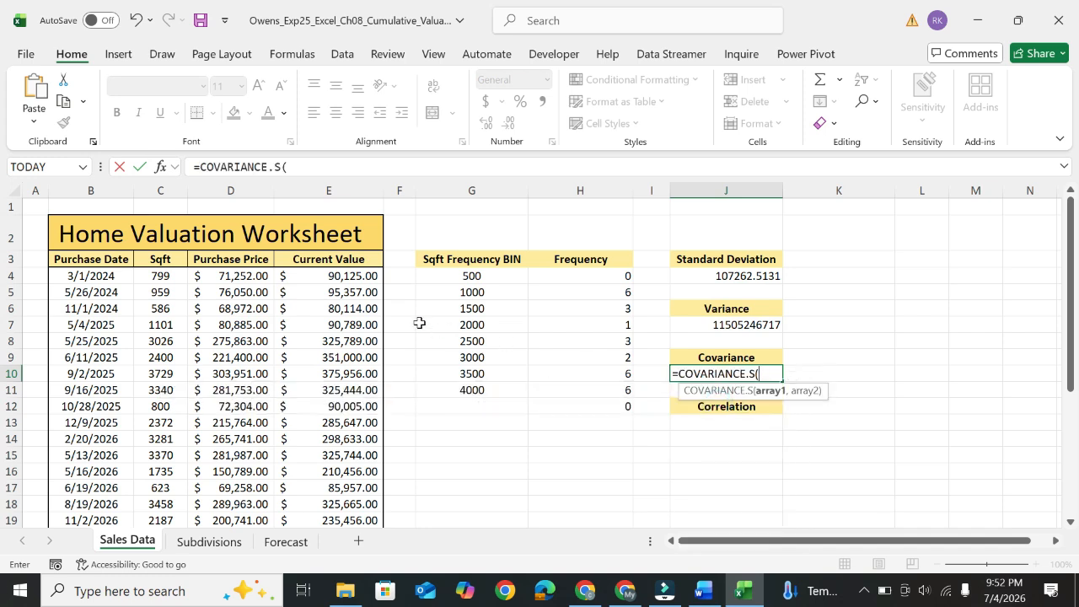
{"action": "left_click_drag", "start_coordinate": [160, 276], "coordinate": [150, 499]}
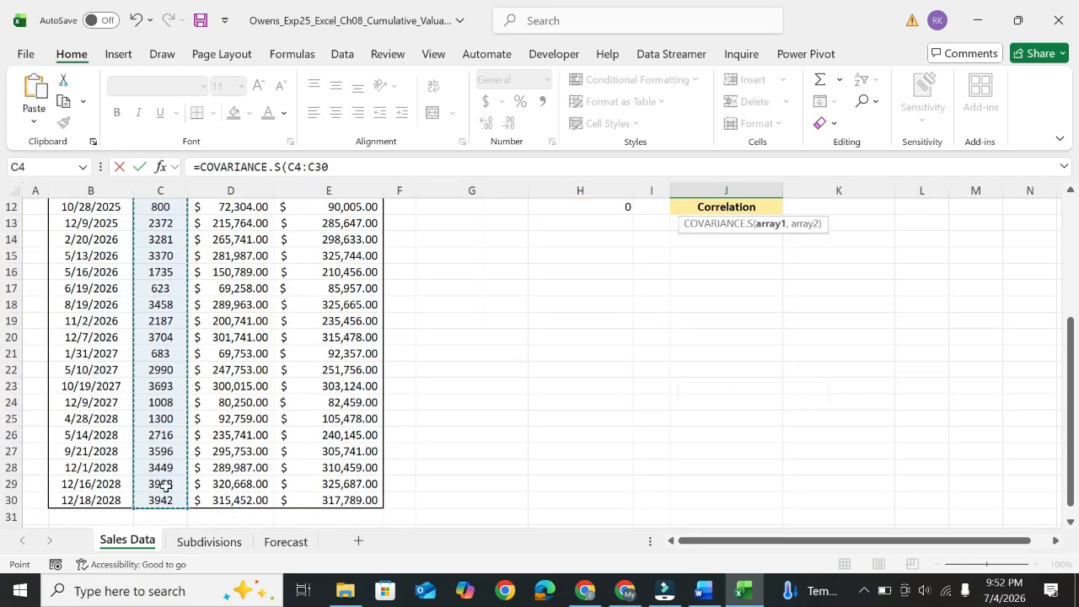
{"action": "left_click", "coordinate": [329, 167]}
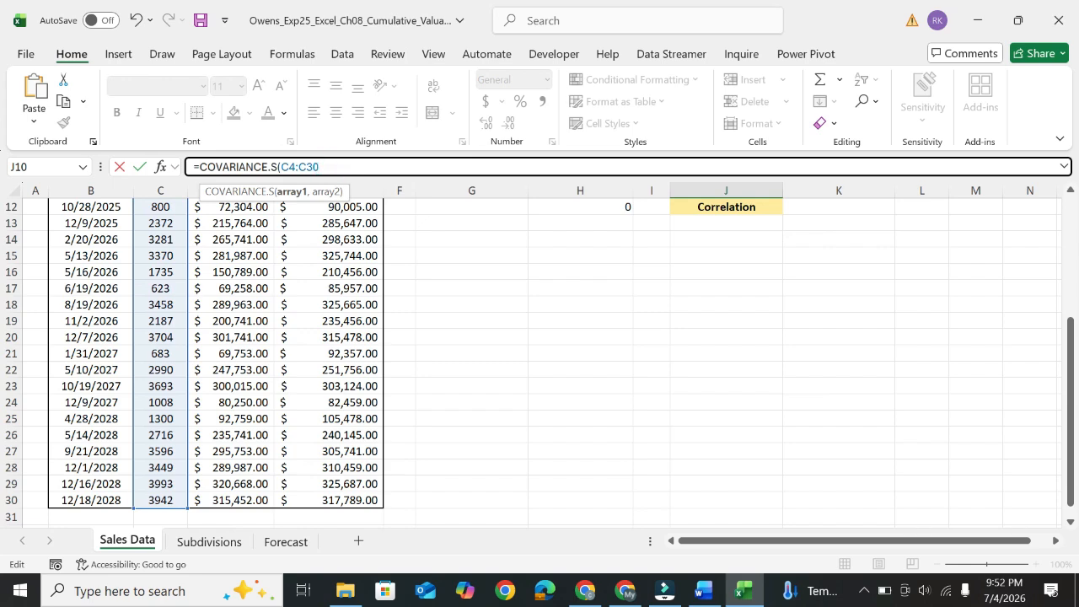
{"action": "type", "text": ","}
{"action": "scroll", "coordinate": [335, 254], "scroll_direction": "up", "scroll_amount": 4}
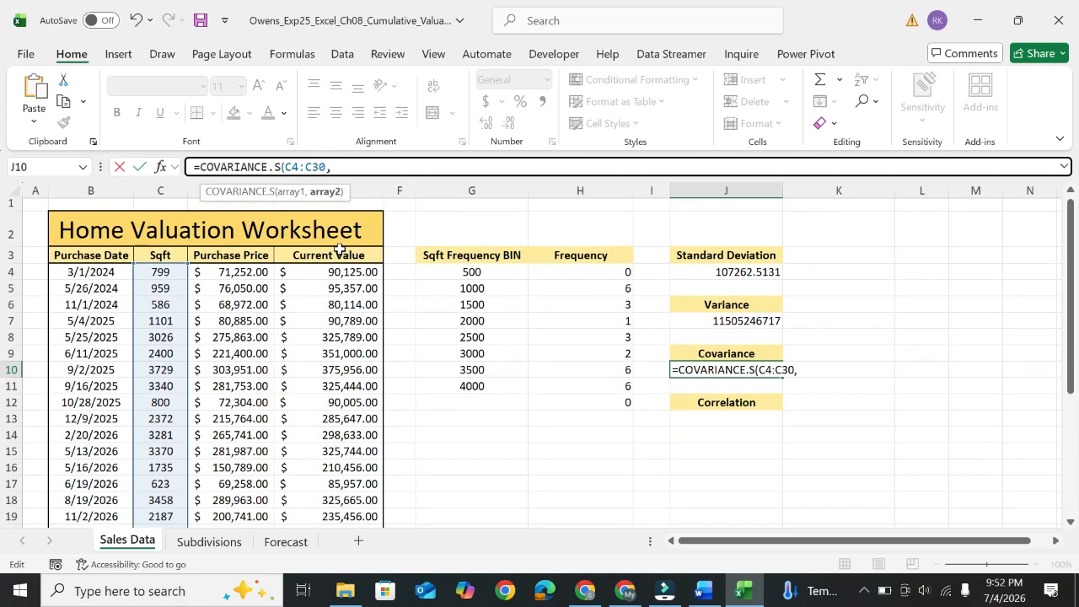
{"action": "left_click_drag", "start_coordinate": [346, 274], "coordinate": [339, 498]}
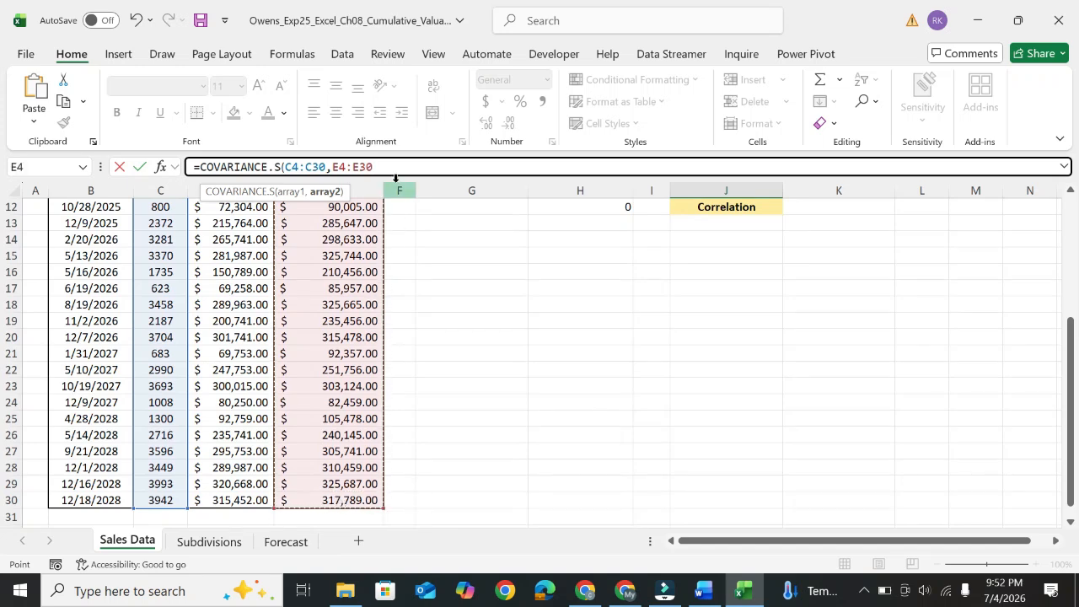
{"action": "key", "text": "Return"}
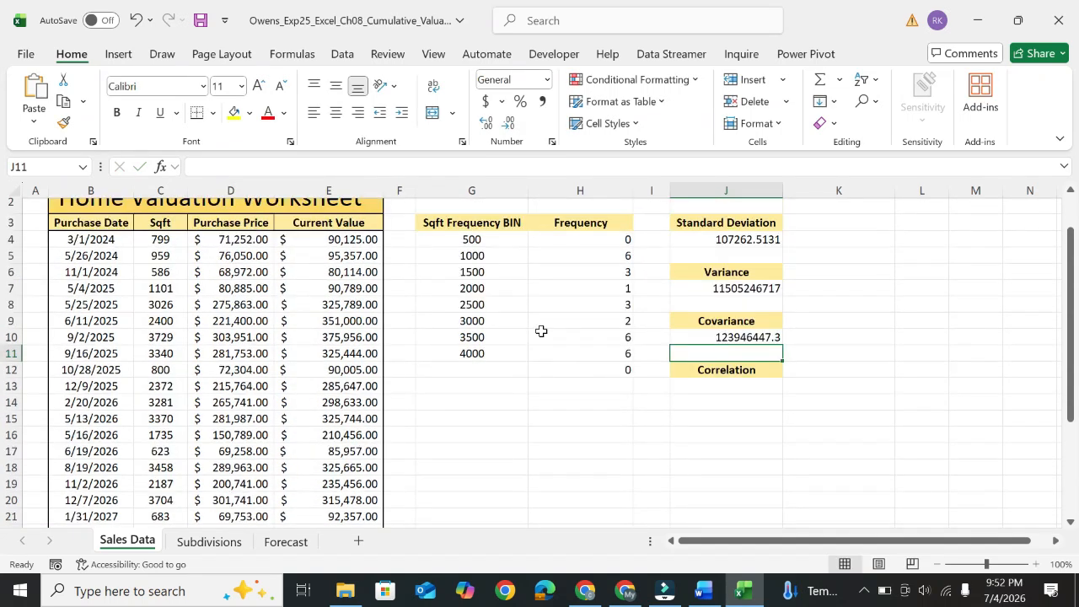
{"action": "left_click", "coordinate": [759, 339]}
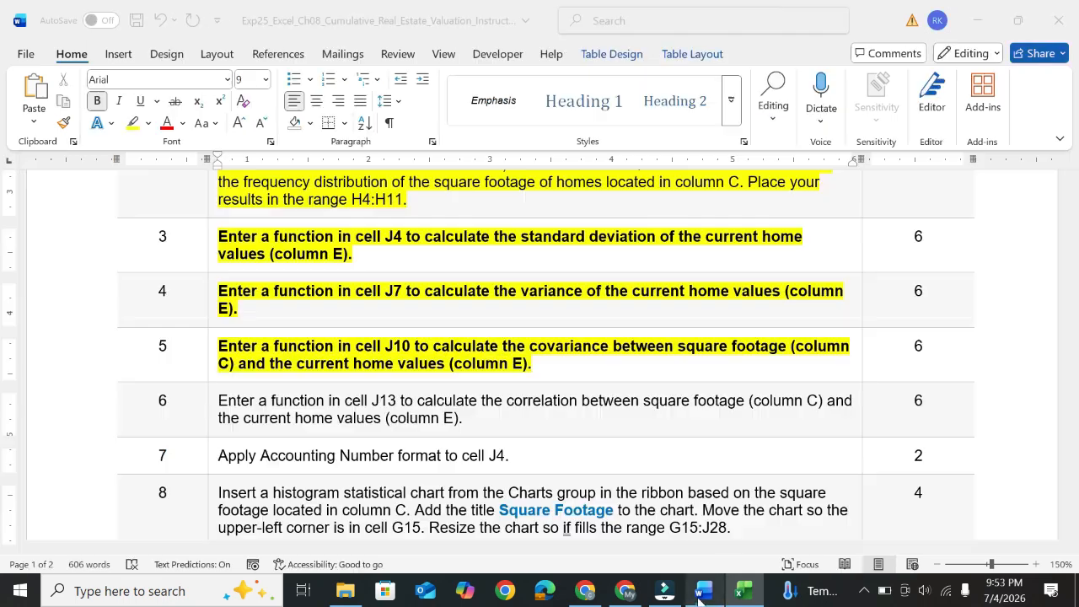
Step: Switch to the Word instructions, highlight the step 6 correlation text in yellow and read it through
{"action": "left_click", "coordinate": [702, 593]}
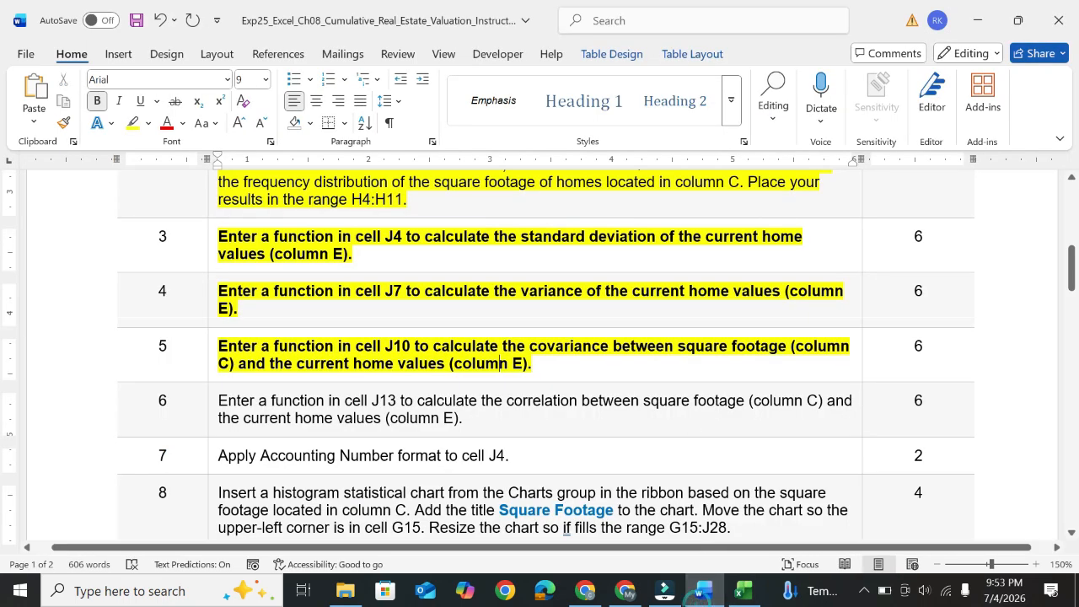
{"action": "scroll", "coordinate": [544, 354], "scroll_direction": "down", "scroll_amount": 3}
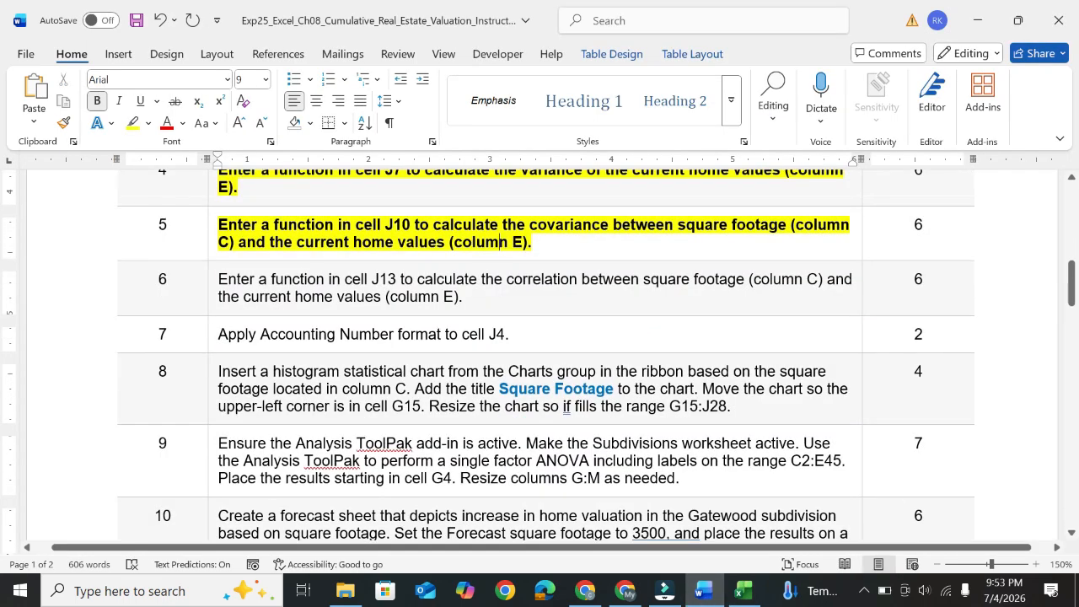
{"action": "left_click", "coordinate": [213, 288]}
{"action": "left_click", "coordinate": [281, 256]}
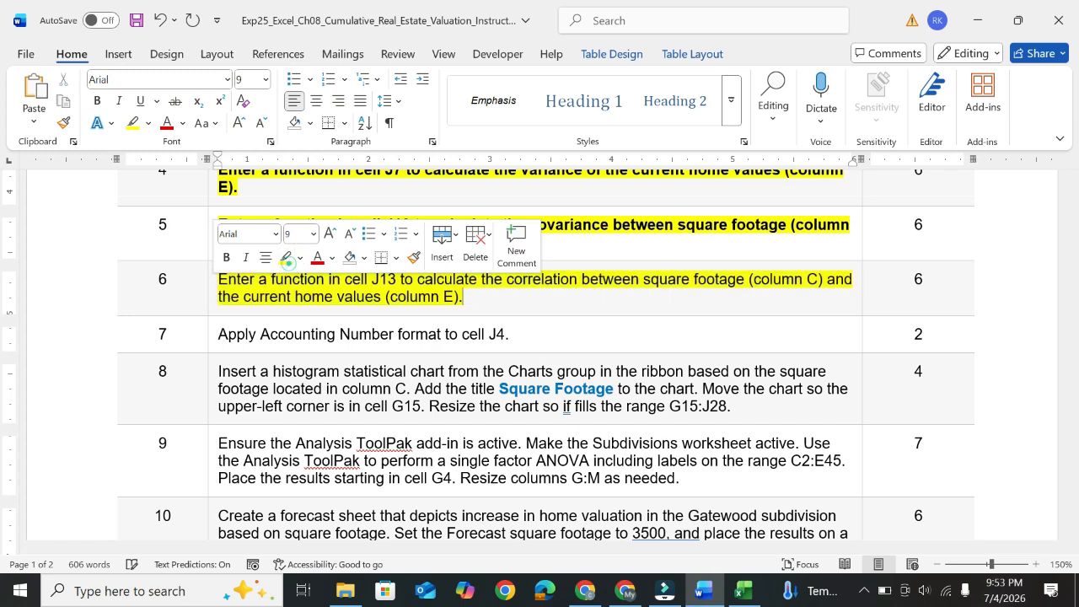
{"action": "left_click_drag", "start_coordinate": [219, 279], "coordinate": [807, 280]}
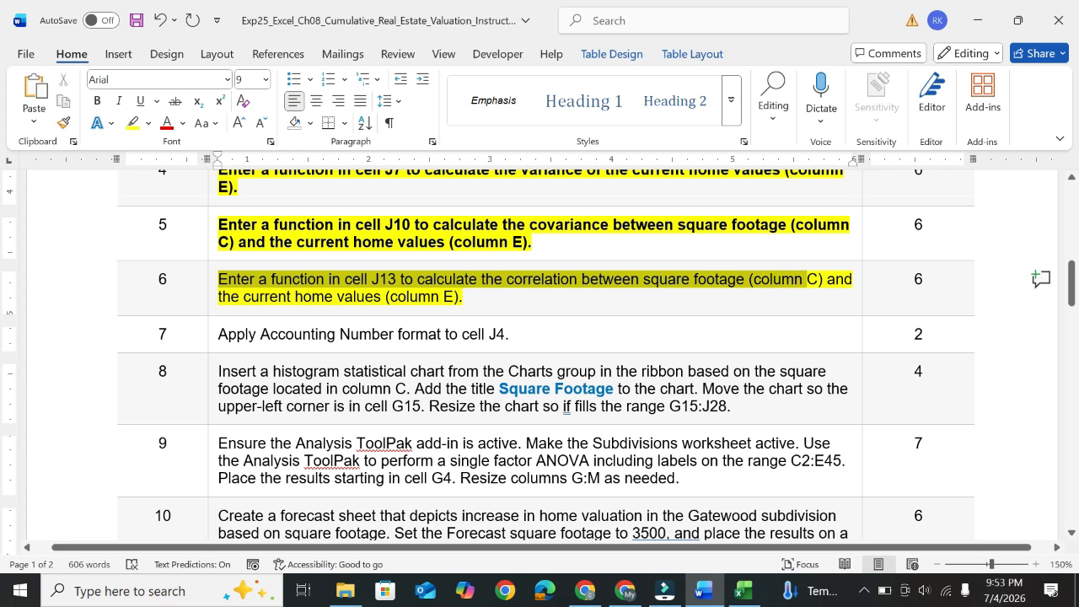
{"action": "left_click_drag", "start_coordinate": [244, 297], "coordinate": [464, 297]}
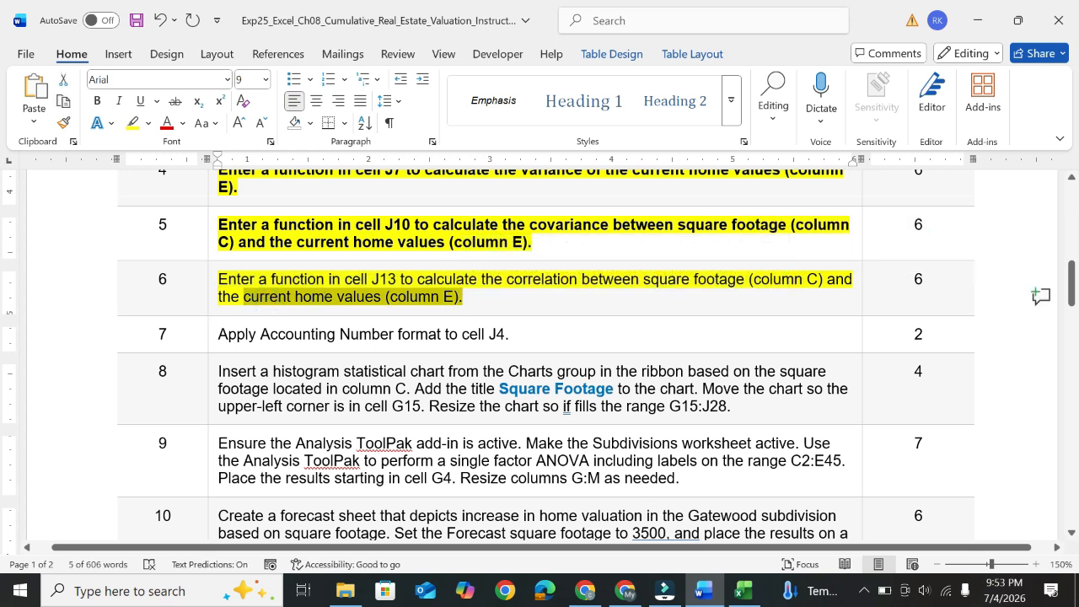
Step: Switch to Excel and enter =CORREL(C4:C30,E4:E30) in cell J13 to calculate the correlation between square footage and current value
{"action": "left_click", "coordinate": [748, 597]}
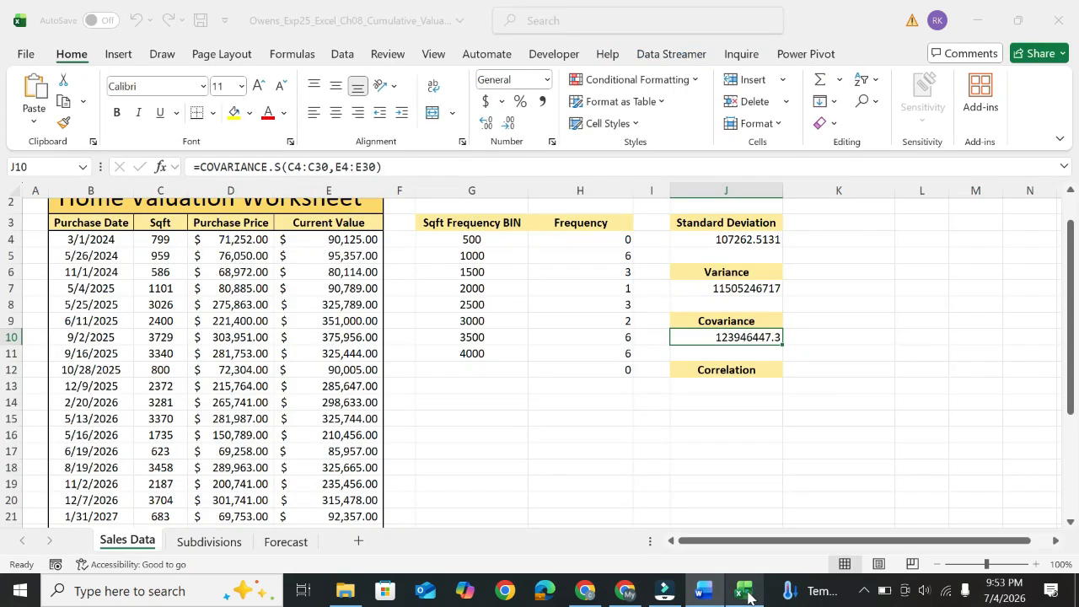
{"action": "left_click", "coordinate": [718, 390]}
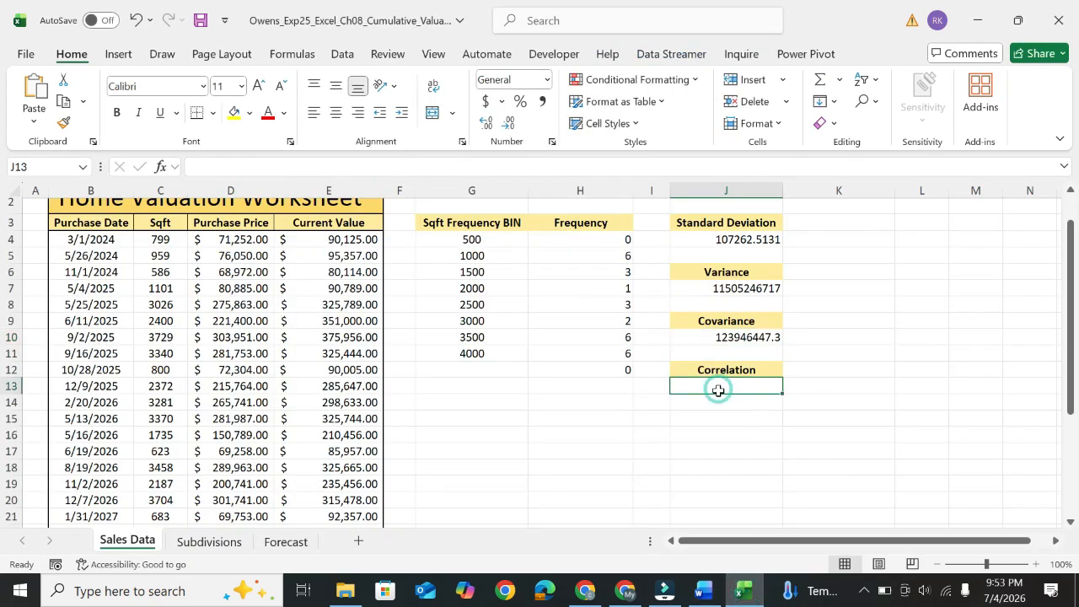
{"action": "type", "text": "="}
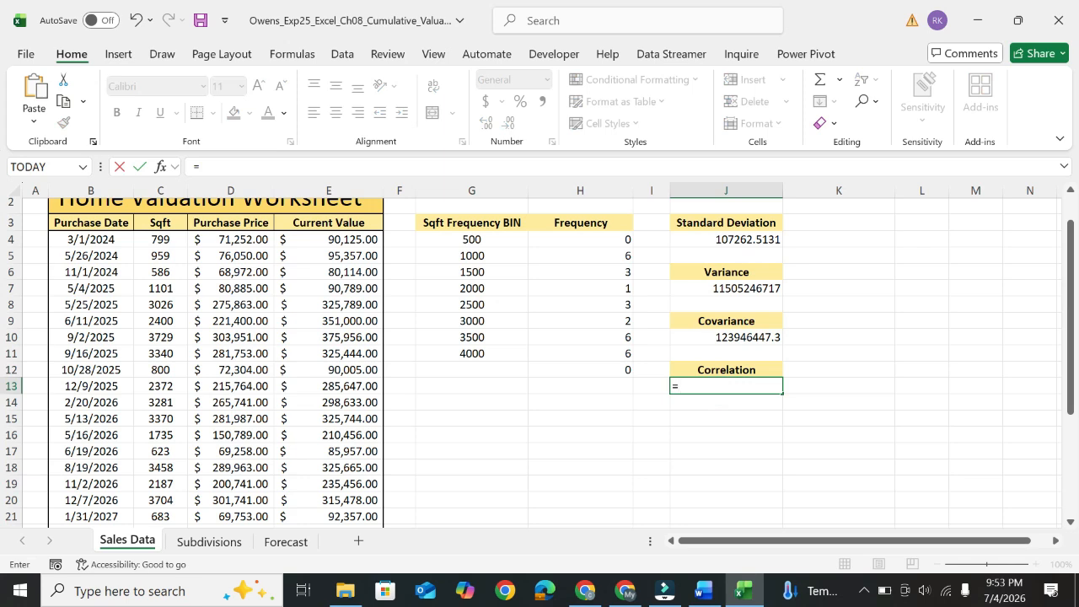
{"action": "type", "text": "co"}
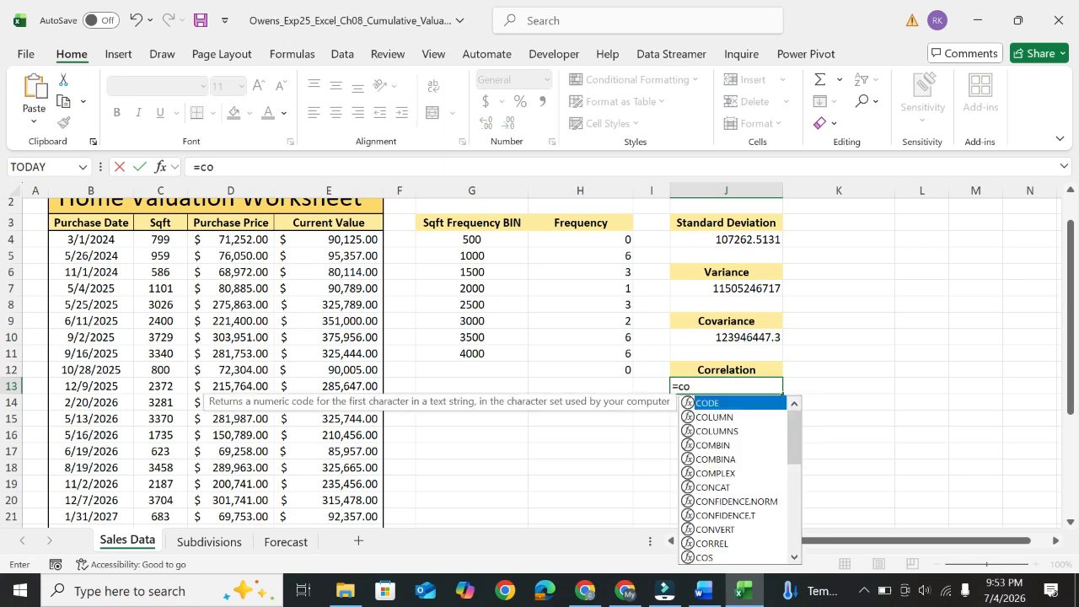
{"action": "type", "text": "r"}
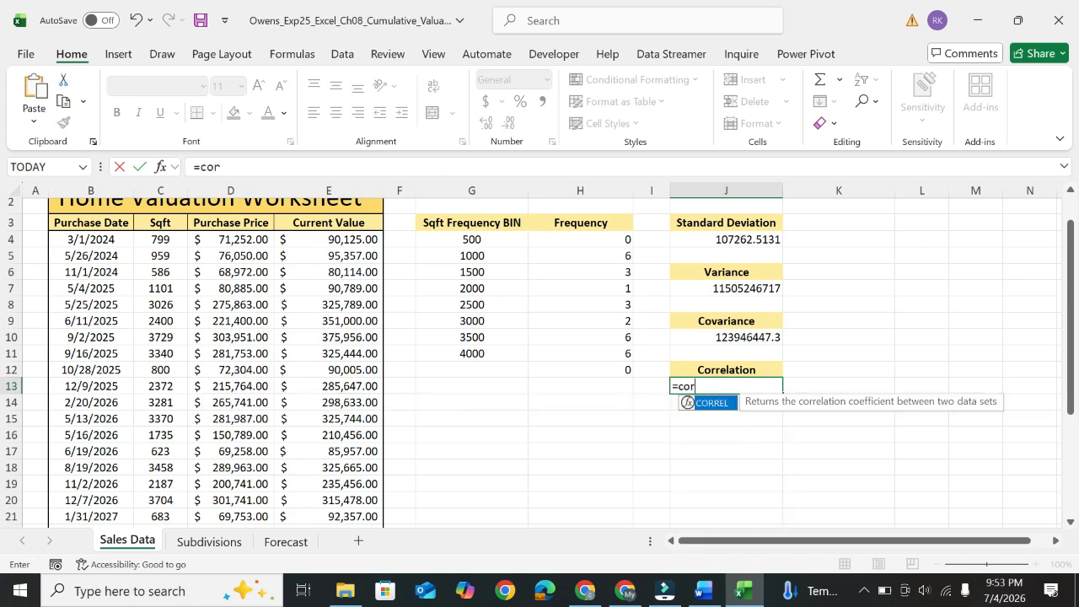
{"action": "double_click", "coordinate": [713, 403]}
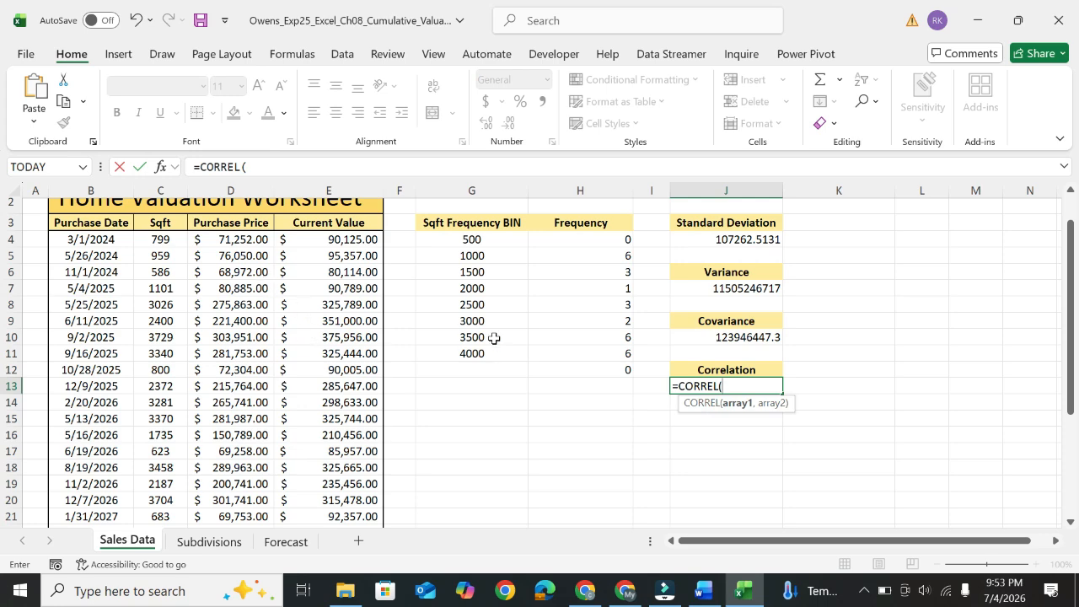
{"action": "left_click_drag", "start_coordinate": [157, 241], "coordinate": [156, 523]}
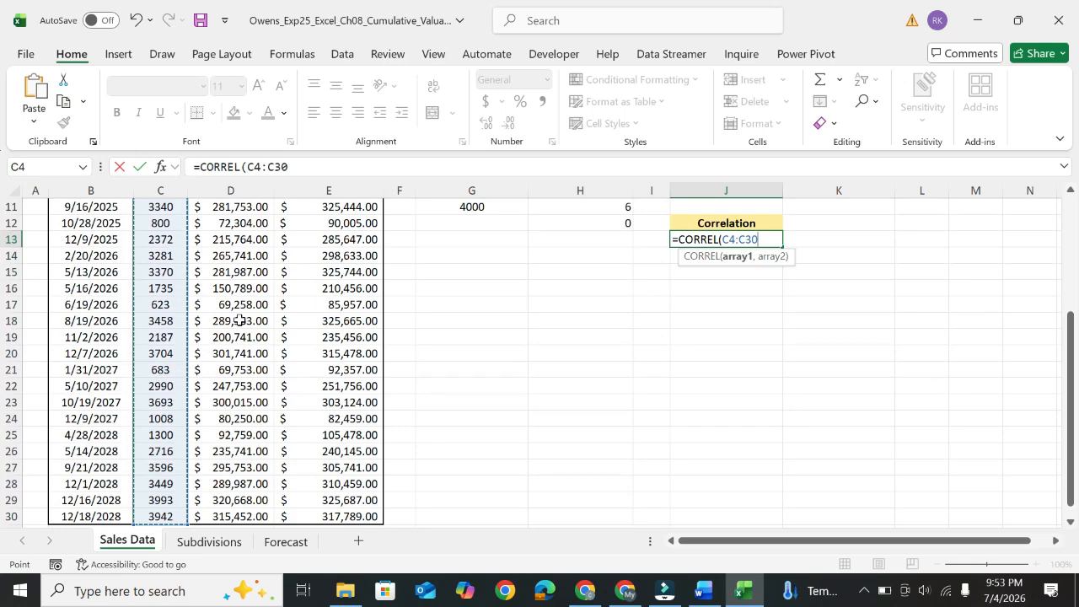
{"action": "type", "text": ","}
{"action": "scroll", "coordinate": [301, 283], "scroll_direction": "up", "scroll_amount": 3}
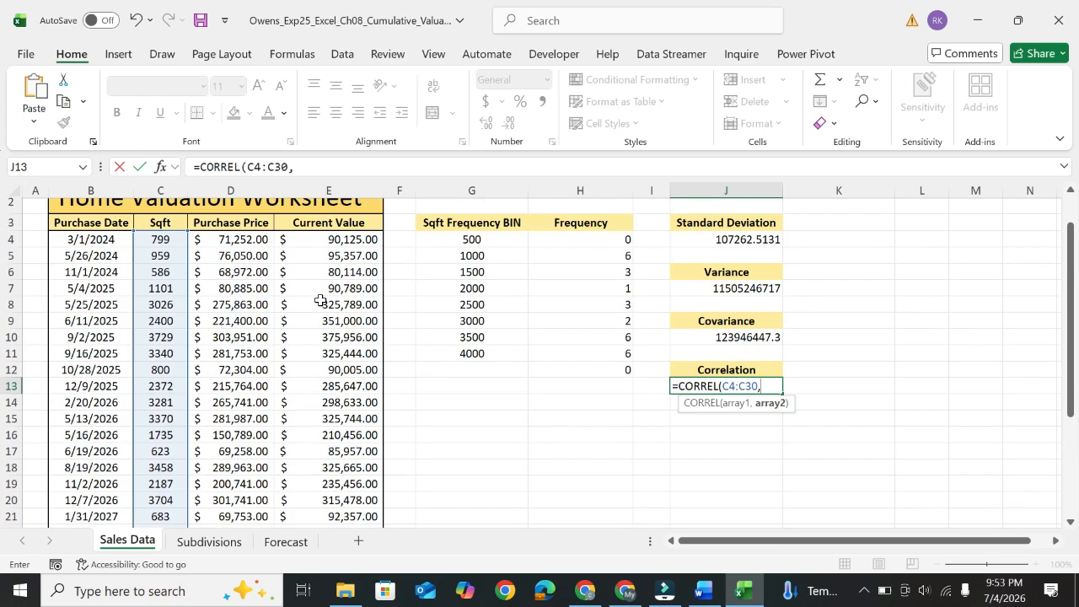
{"action": "left_click_drag", "start_coordinate": [370, 240], "coordinate": [363, 502]}
{"action": "left_click", "coordinate": [341, 167]}
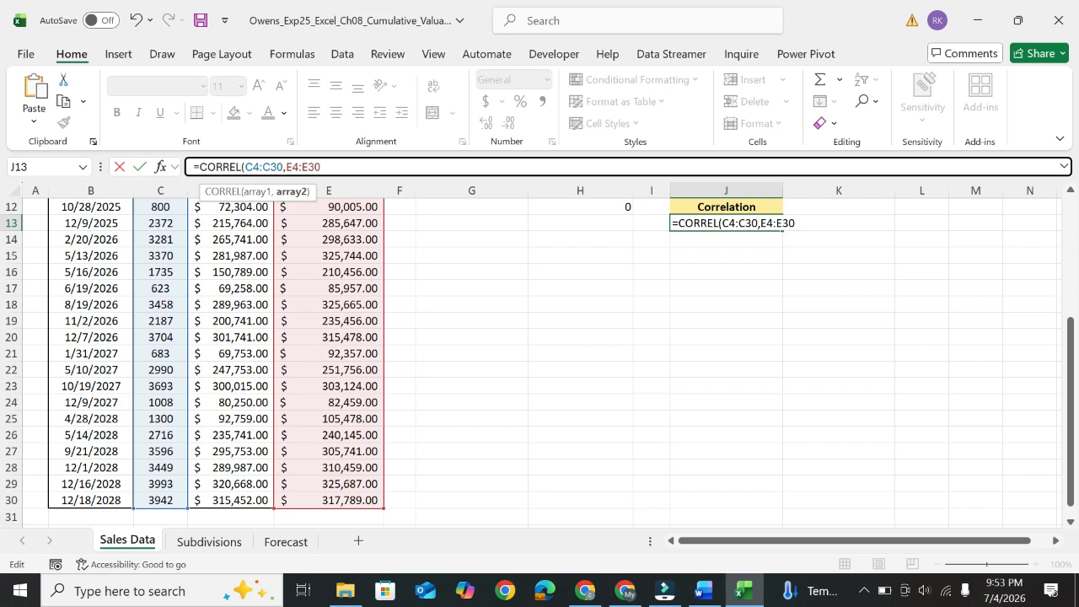
{"action": "type", "text": ")"}
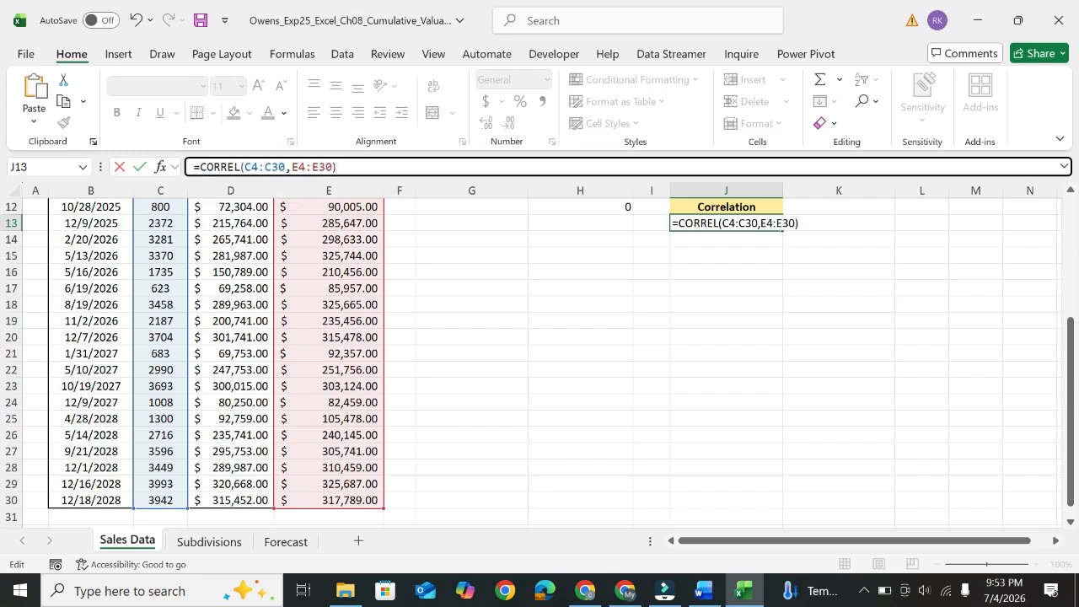
{"action": "key", "text": "Return"}
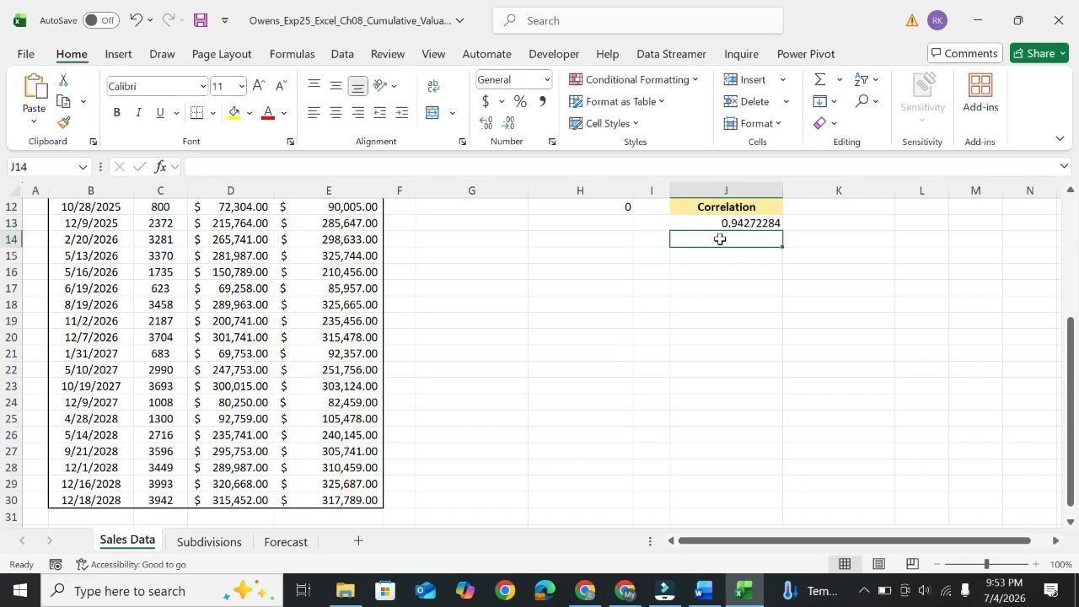
{"action": "scroll", "coordinate": [699, 342], "scroll_direction": "up", "scroll_amount": 4}
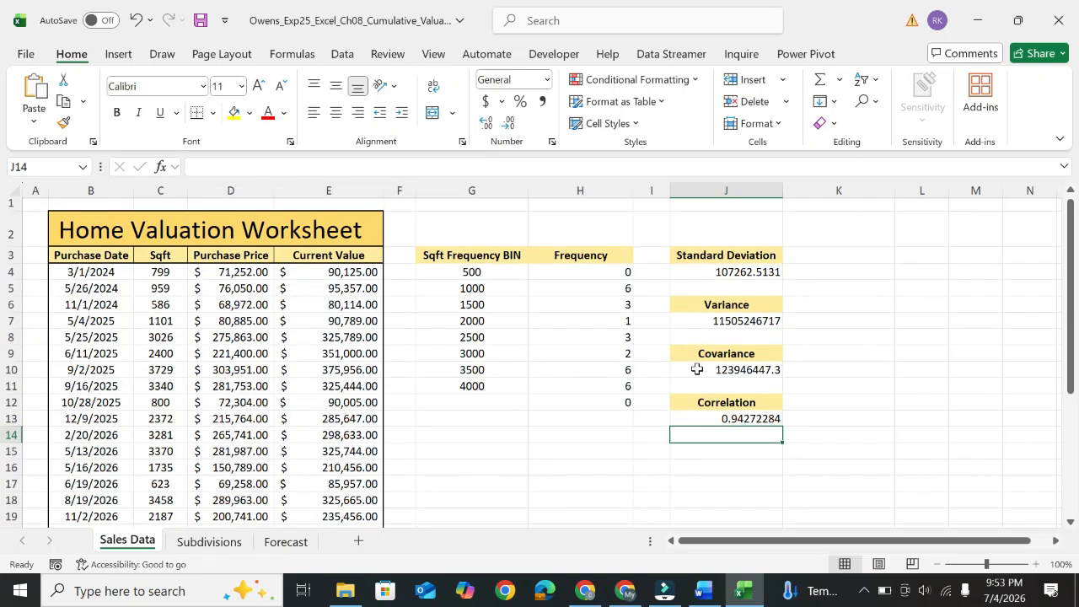
{"action": "scroll", "coordinate": [747, 333], "scroll_direction": "down", "scroll_amount": 3}
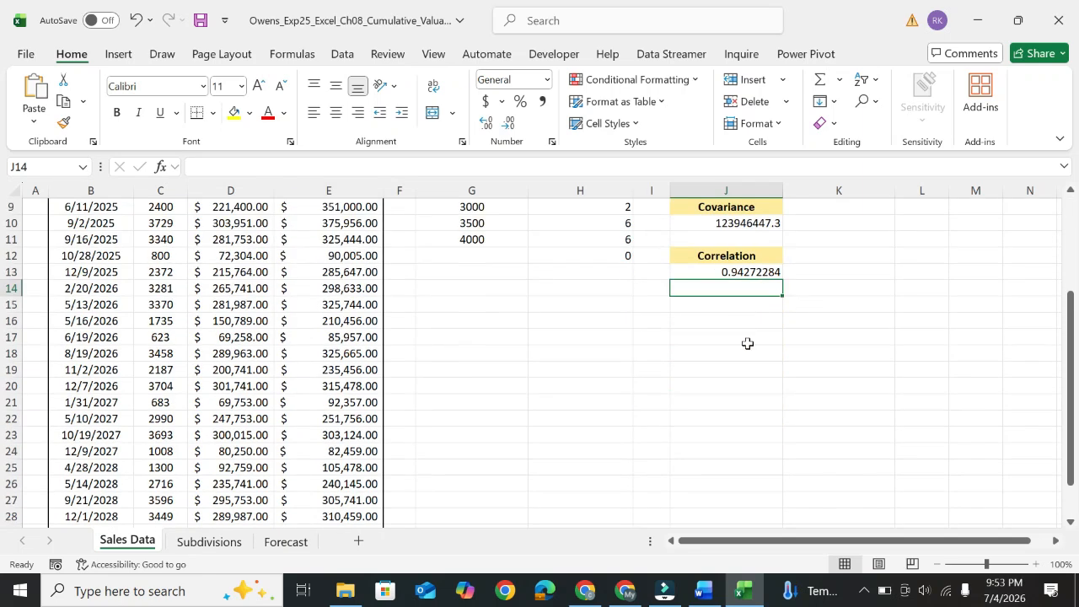
Step: Switch to the Word instructions and make the step 7 text about Accounting Number format bold
{"action": "left_click", "coordinate": [704, 591]}
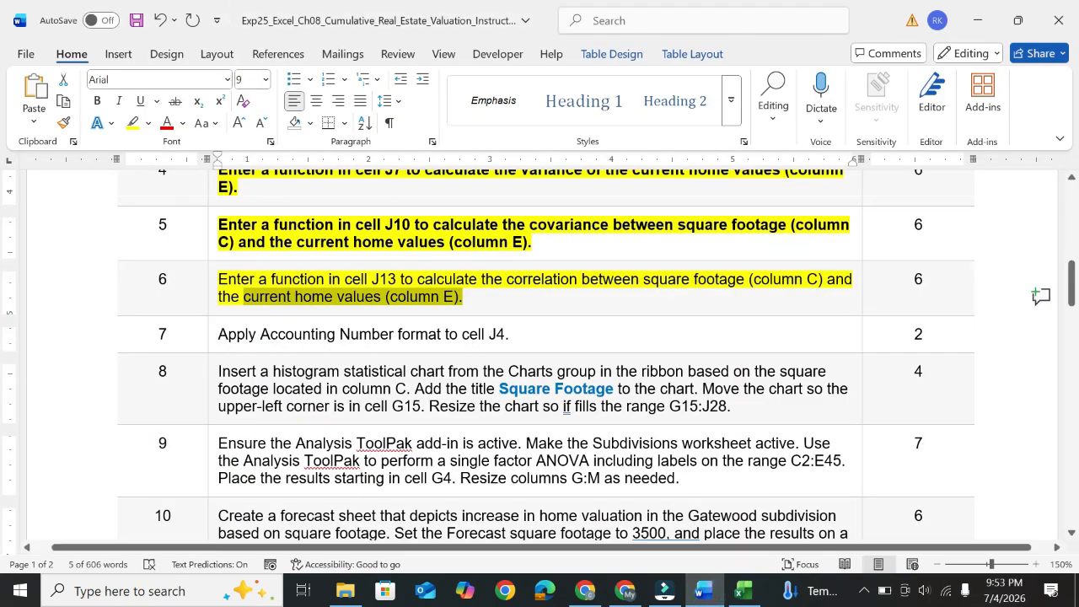
{"action": "left_click_drag", "start_coordinate": [218, 334], "coordinate": [513, 333]}
{"action": "left_click", "coordinate": [524, 313]}
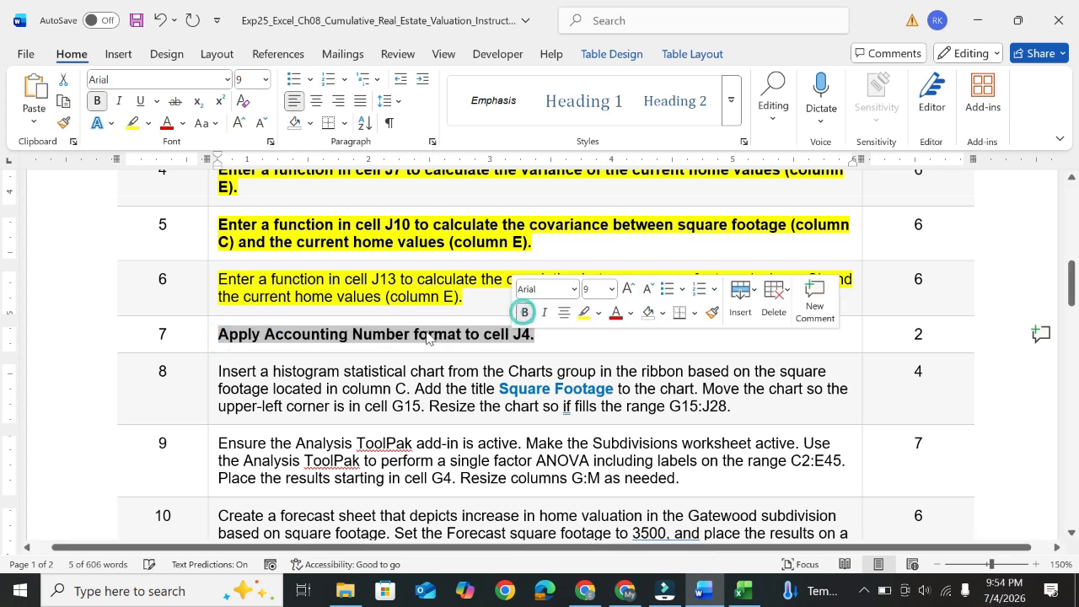
{"action": "left_click", "coordinate": [285, 337]}
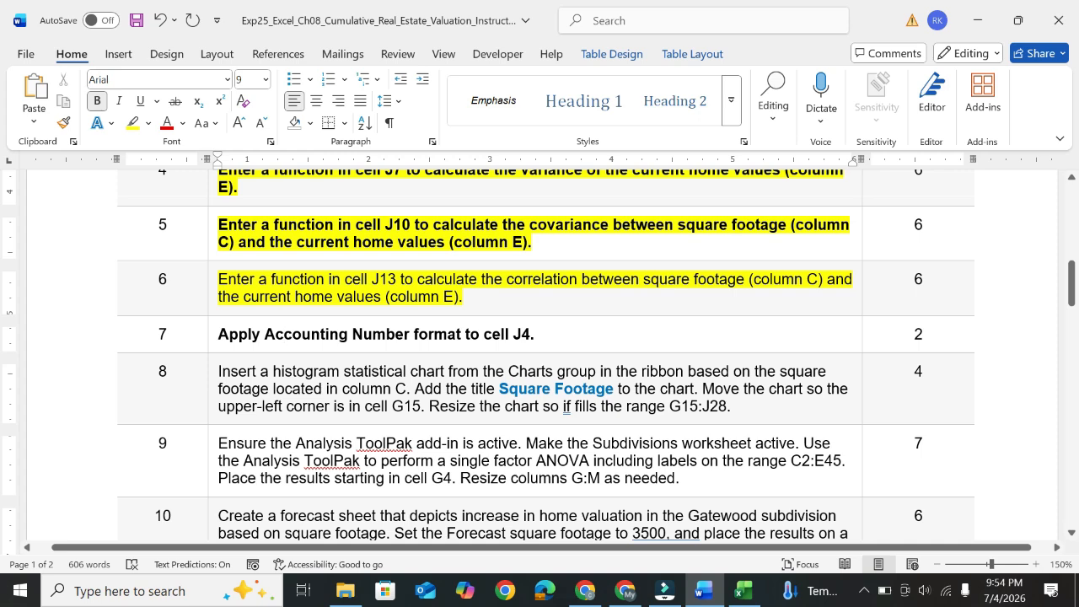
Step: Switch to Excel and apply the Accounting number format to the standard deviation in cell J4 of the Sales Data sheet
{"action": "left_click", "coordinate": [743, 590]}
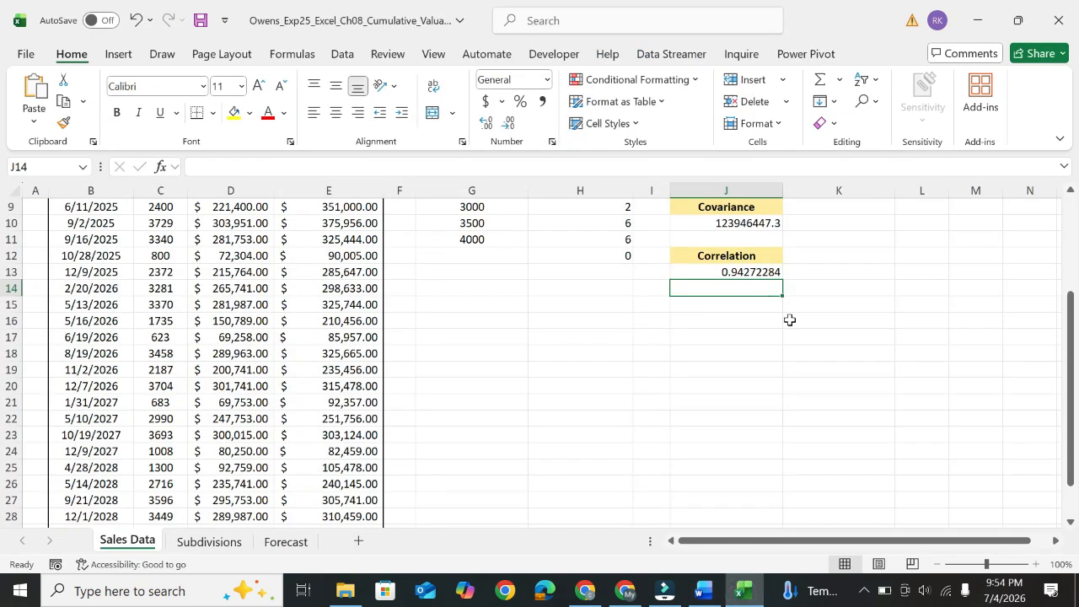
{"action": "scroll", "coordinate": [790, 320], "scroll_direction": "up", "scroll_amount": 3}
{"action": "left_click", "coordinate": [764, 276]}
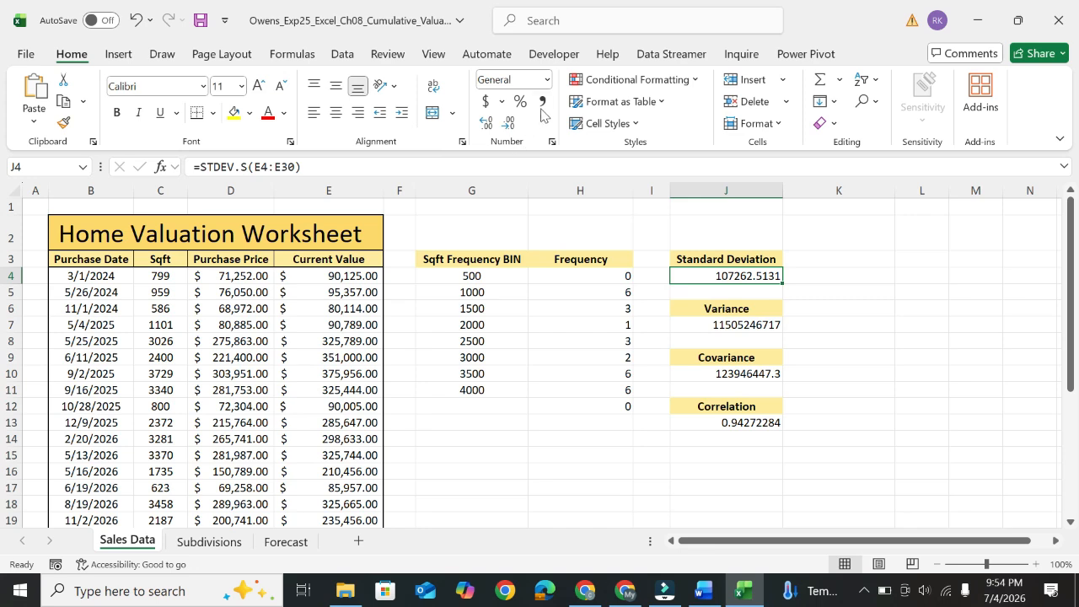
{"action": "left_click", "coordinate": [546, 80]}
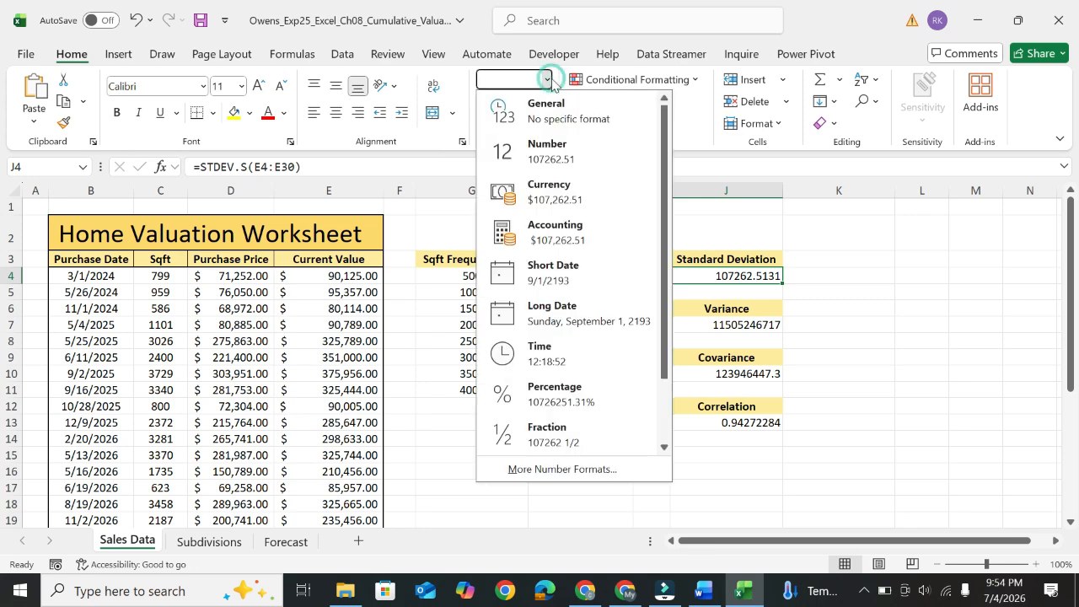
{"action": "left_click", "coordinate": [542, 233]}
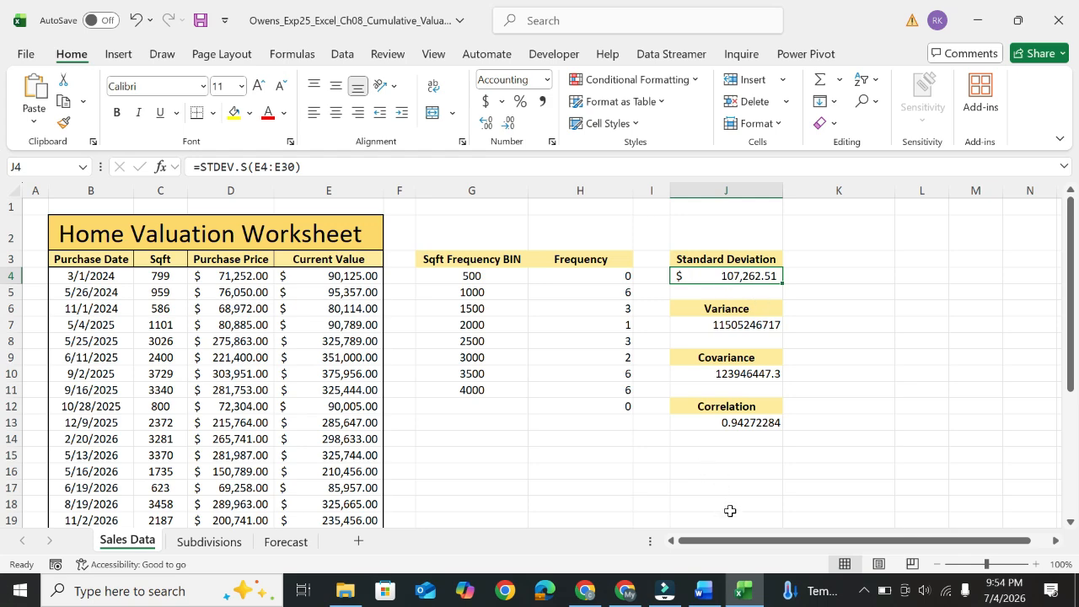
Step: Switch to the Word instructions and review the whole document, from the project description through step 19 and the total points row
{"action": "left_click", "coordinate": [704, 591]}
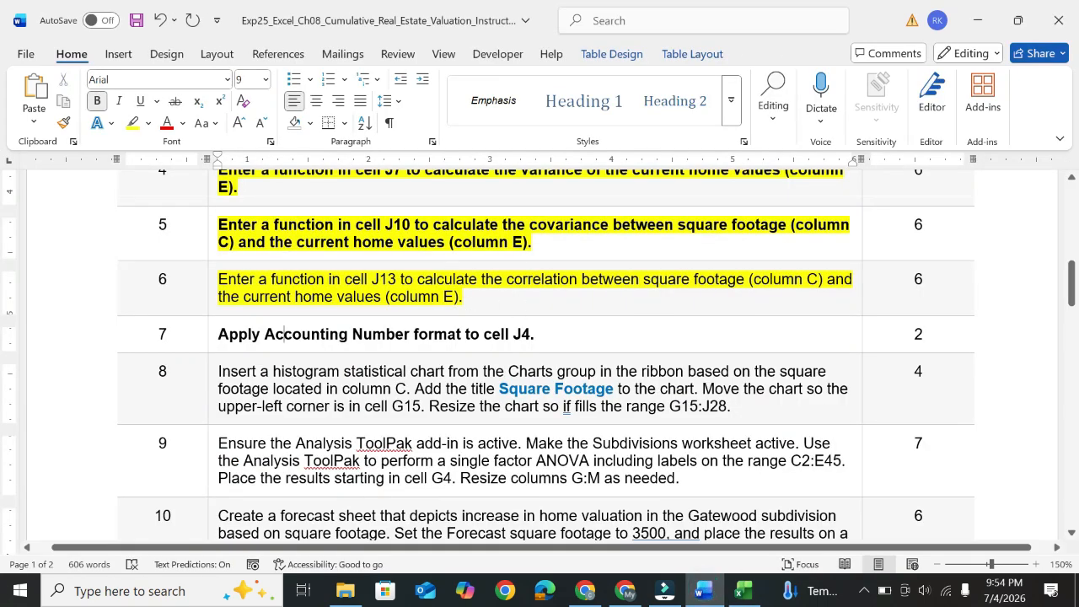
{"action": "scroll", "coordinate": [445, 220], "scroll_direction": "down", "scroll_amount": 5}
{"action": "scroll", "coordinate": [445, 220], "scroll_direction": "up", "scroll_amount": 6}
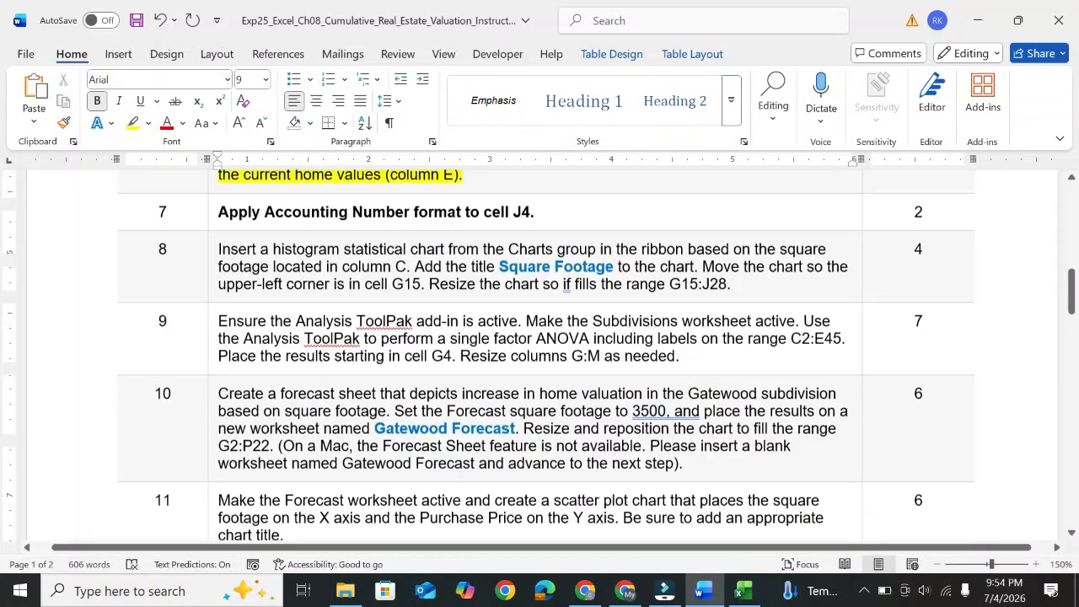
{"action": "scroll", "coordinate": [445, 220], "scroll_direction": "up", "scroll_amount": 4}
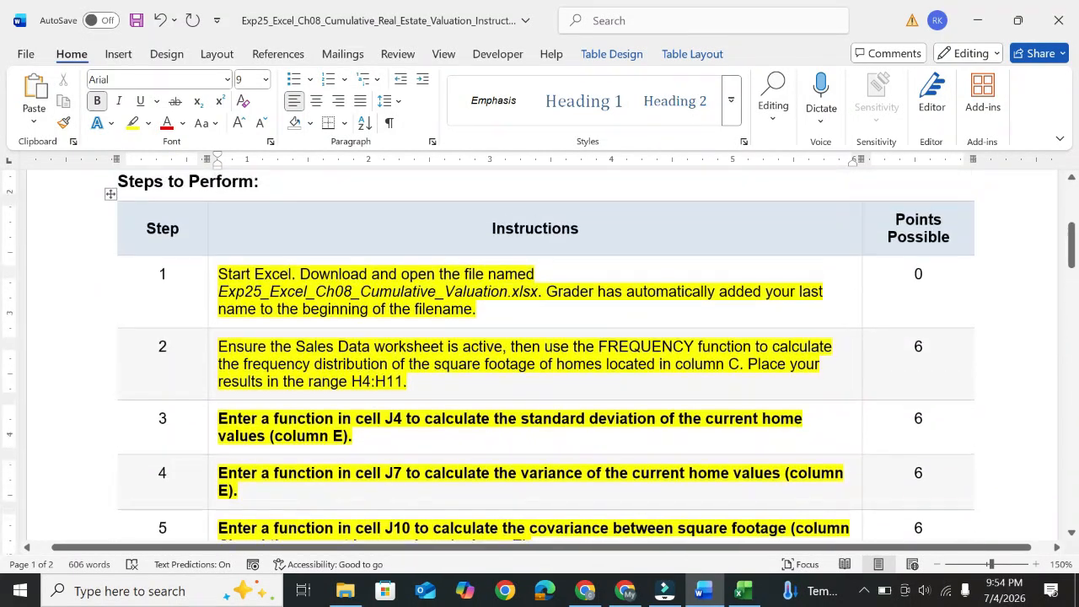
{"action": "scroll", "coordinate": [445, 220], "scroll_direction": "down", "scroll_amount": 8}
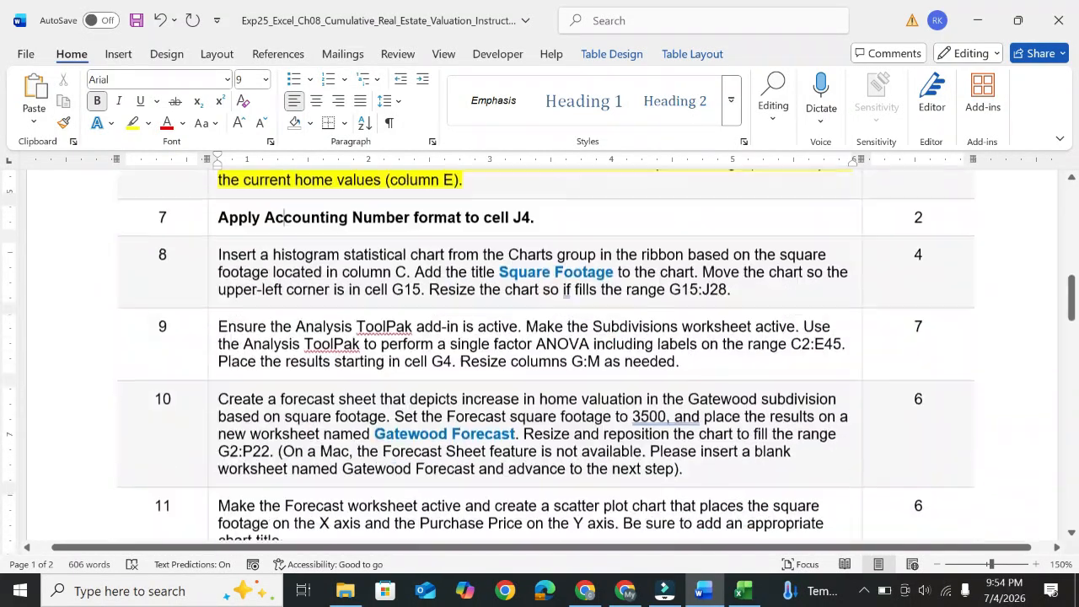
{"action": "scroll", "coordinate": [447, 227], "scroll_direction": "down", "scroll_amount": 7}
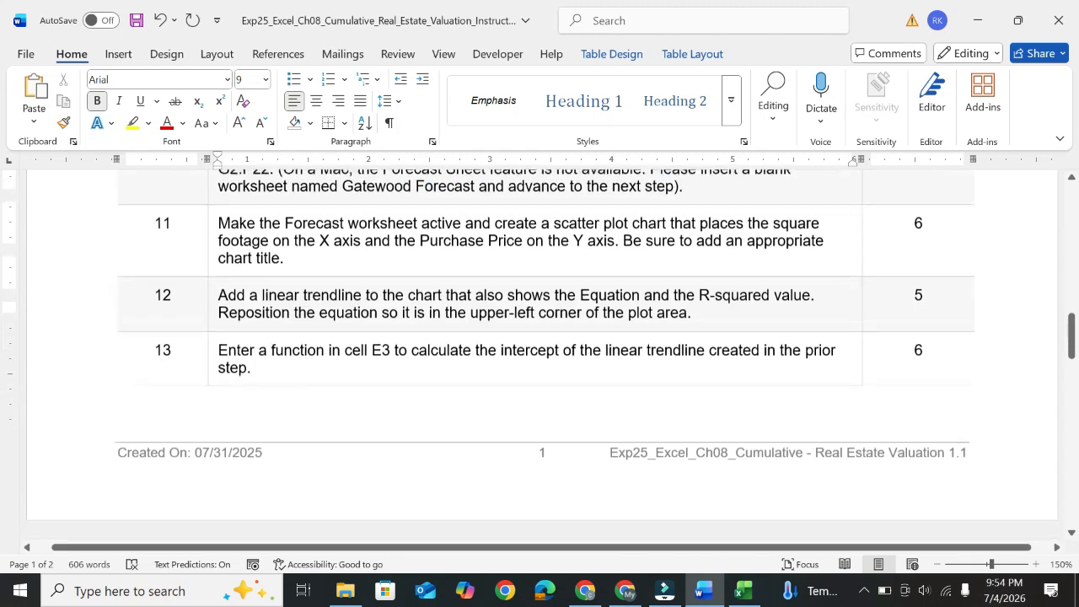
{"action": "scroll", "coordinate": [447, 227], "scroll_direction": "down", "scroll_amount": 5}
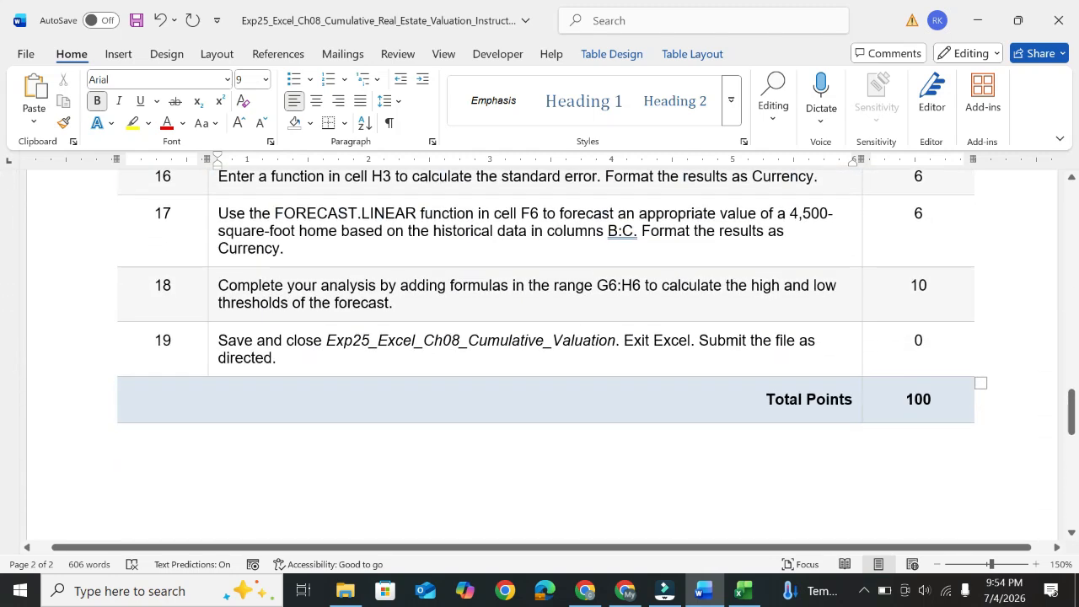
{"action": "scroll", "coordinate": [626, 341], "scroll_direction": "up", "scroll_amount": 6}
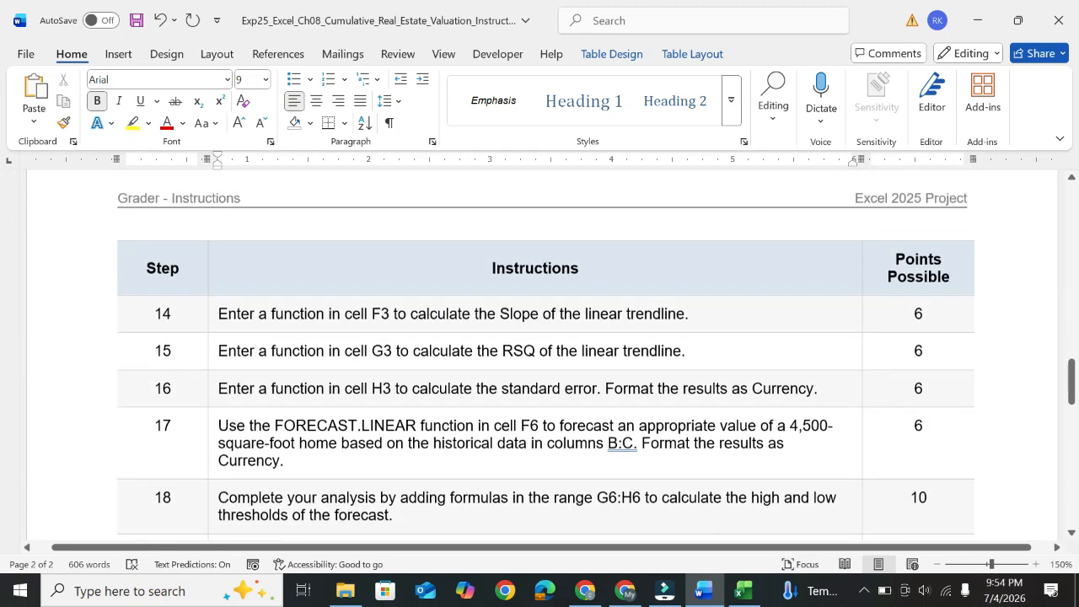
{"action": "scroll", "coordinate": [626, 341], "scroll_direction": "up", "scroll_amount": 10}
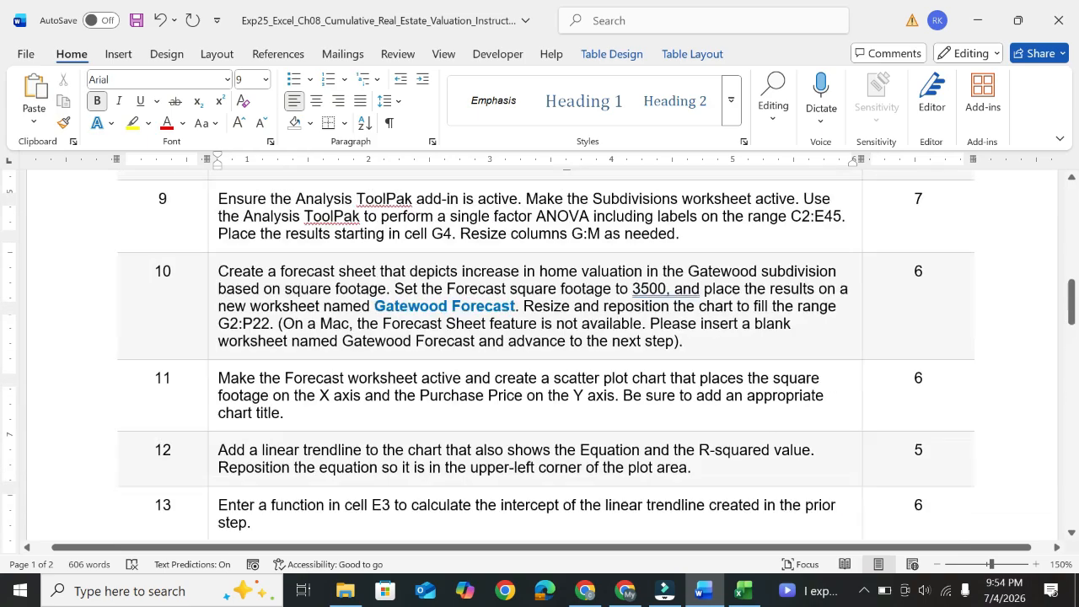
{"action": "scroll", "coordinate": [540, 354], "scroll_direction": "up", "scroll_amount": 5}
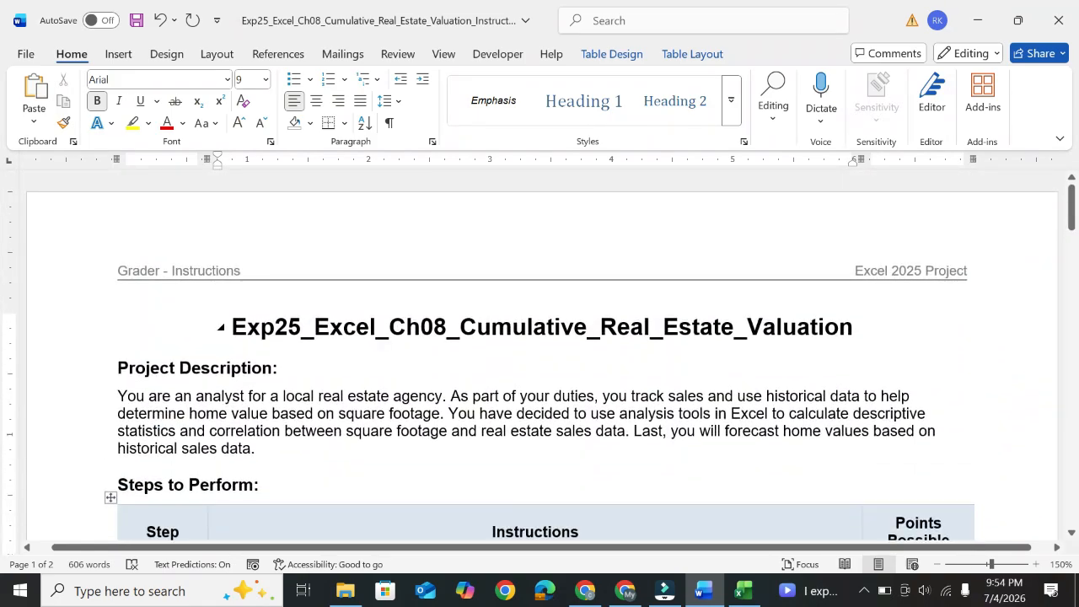
{"action": "scroll", "coordinate": [627, 329], "scroll_direction": "down", "scroll_amount": 3}
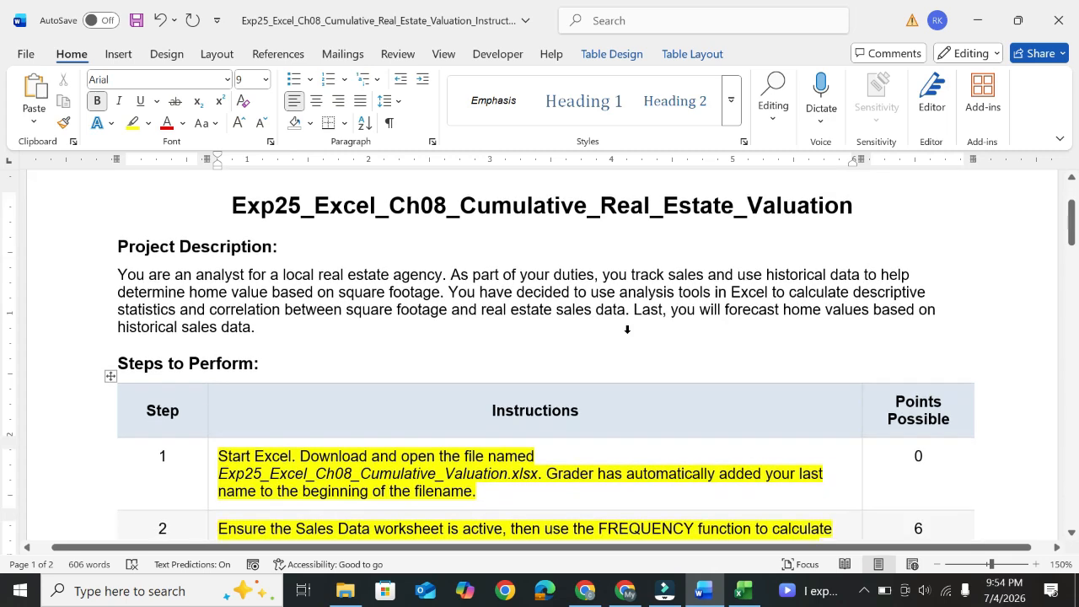
{"action": "scroll", "coordinate": [612, 329], "scroll_direction": "down", "scroll_amount": 4}
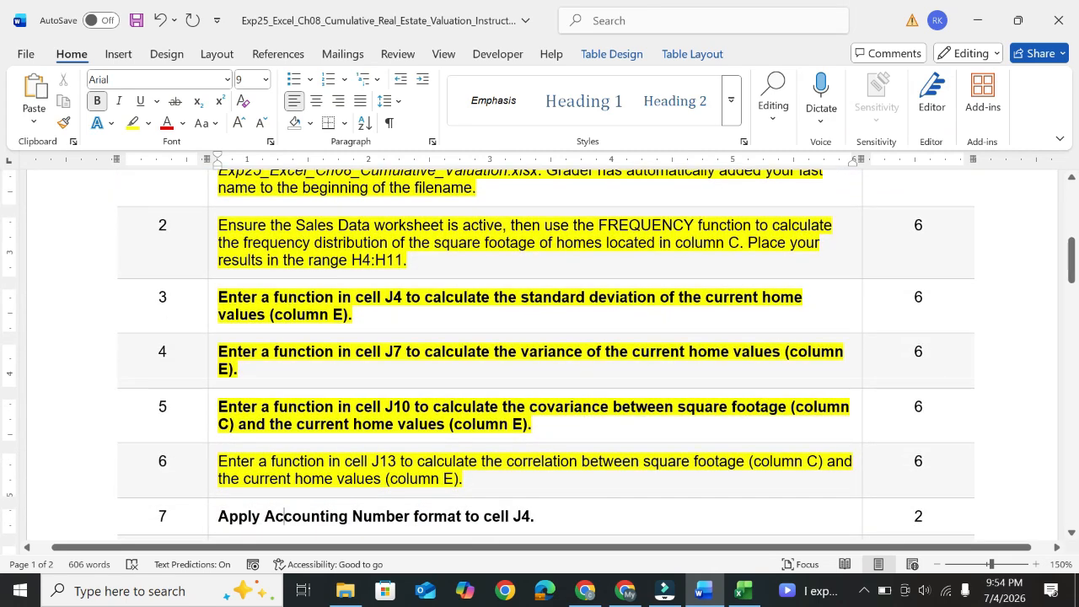
{"action": "scroll", "coordinate": [546, 354], "scroll_direction": "down", "scroll_amount": 2}
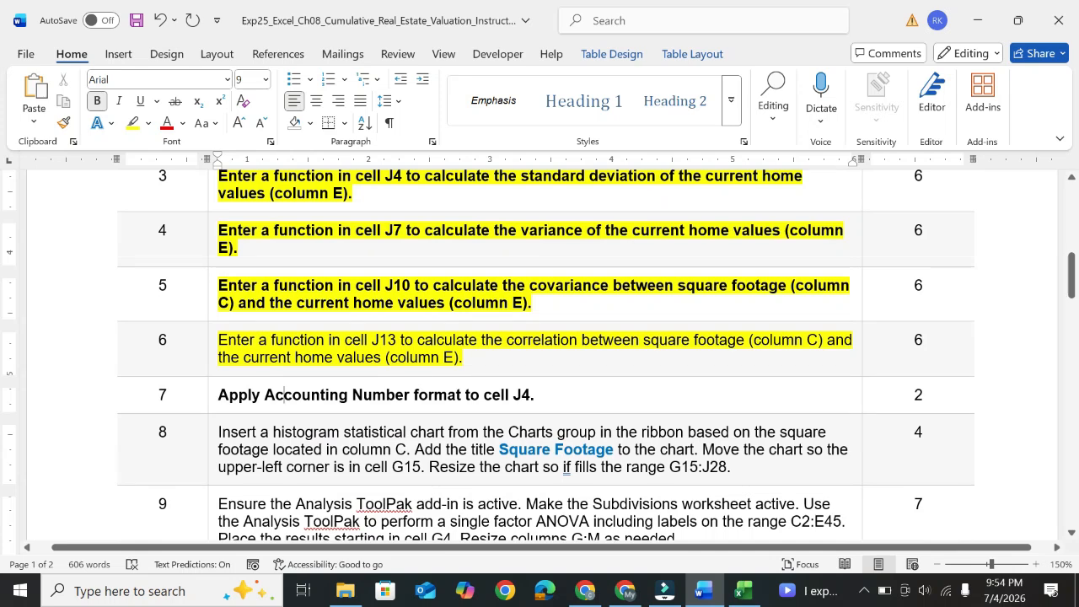
{"action": "scroll", "coordinate": [546, 371], "scroll_direction": "down", "scroll_amount": 4}
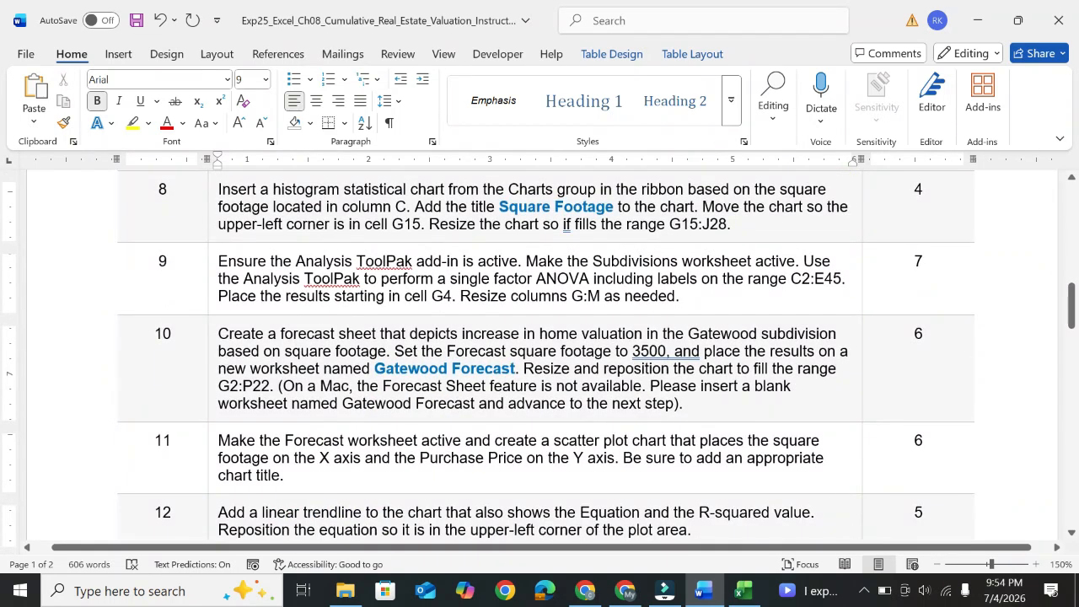
{"action": "scroll", "coordinate": [547, 385], "scroll_direction": "down", "scroll_amount": 5}
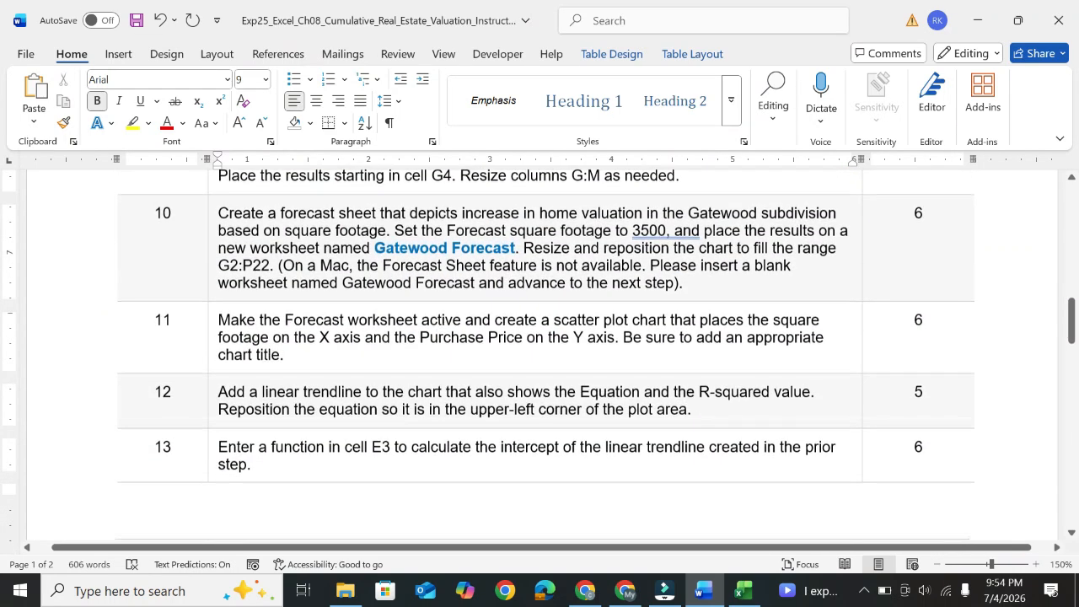
{"action": "scroll", "coordinate": [547, 386], "scroll_direction": "down", "scroll_amount": 6}
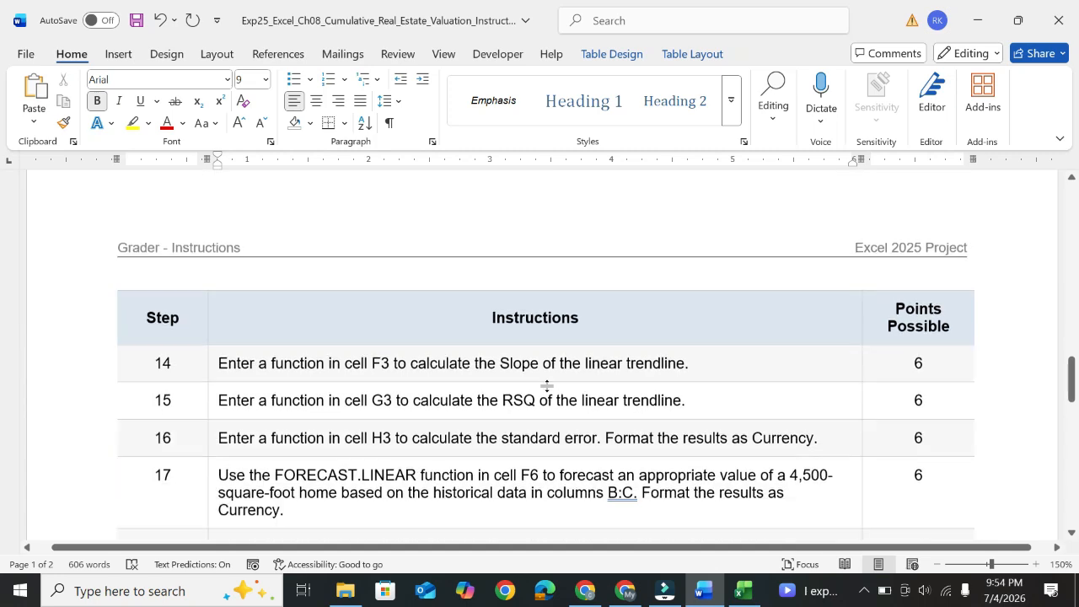
{"action": "scroll", "coordinate": [548, 385], "scroll_direction": "down", "scroll_amount": 5}
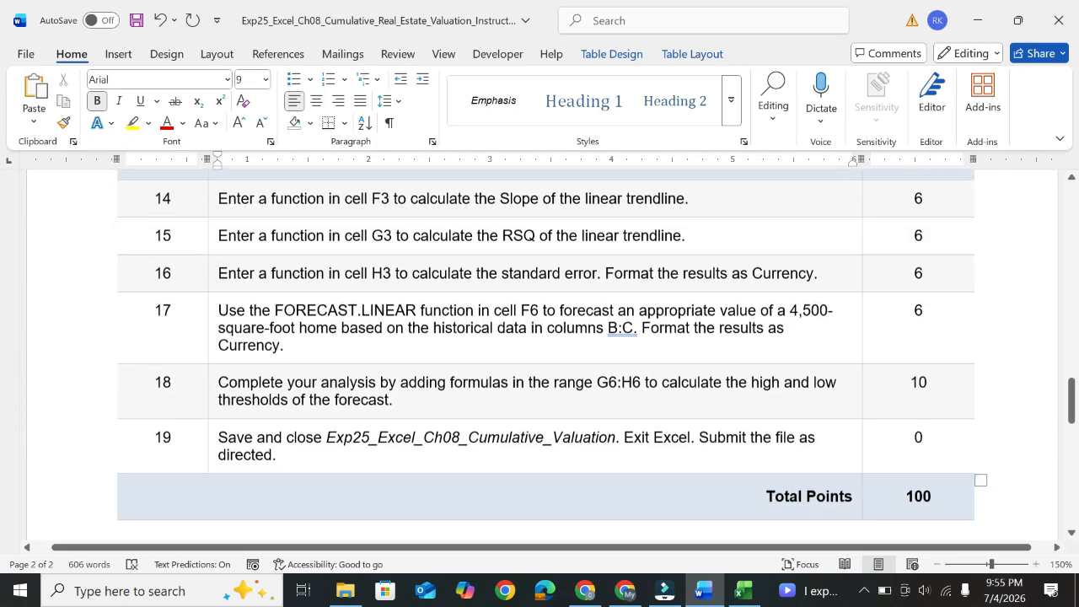
{"action": "left_click", "coordinate": [693, 400]}
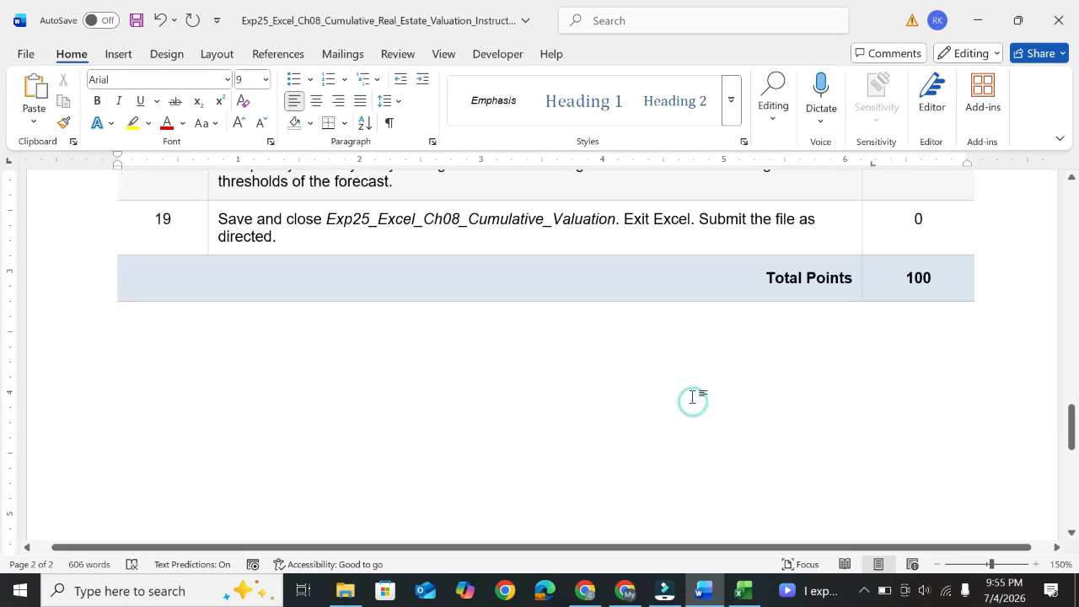